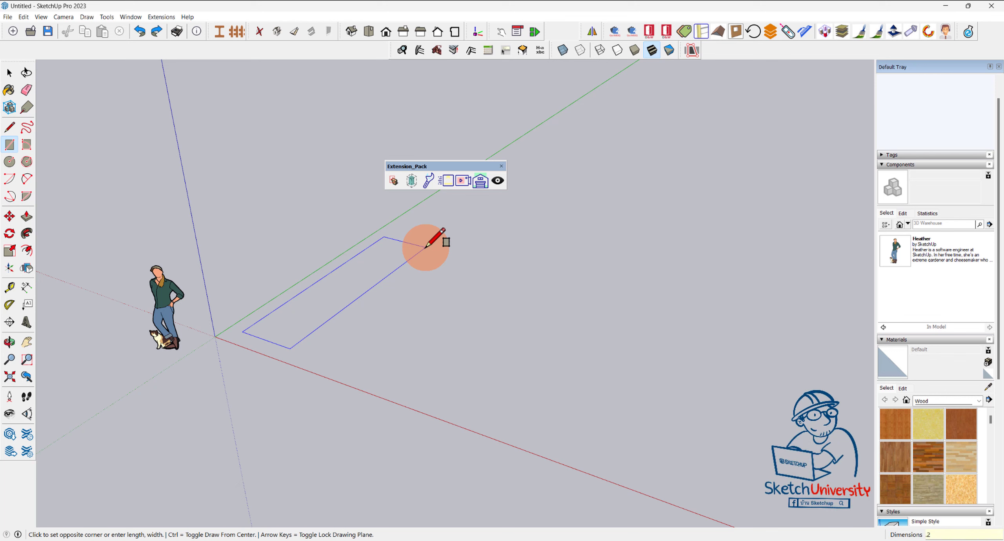
Step: Draw a 0.2 m by 3 m rectangle
type(",3")
key("Return")
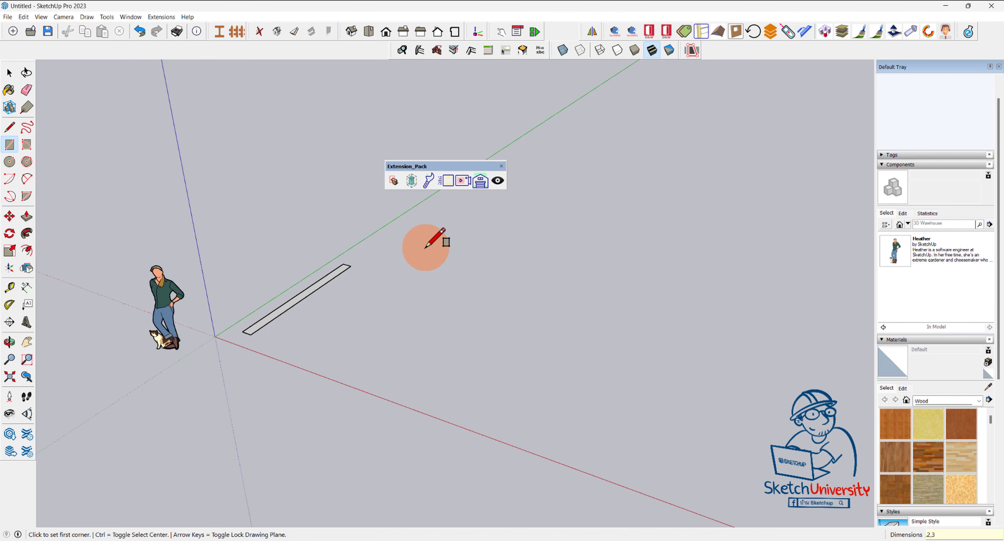
scroll(245, 313, "up", 2)
scroll(268, 348, "up", 2)
scroll(253, 348, "up", 2)
Step: Push/pull the rectangle up 2.5 cm into a solid board
key("p")
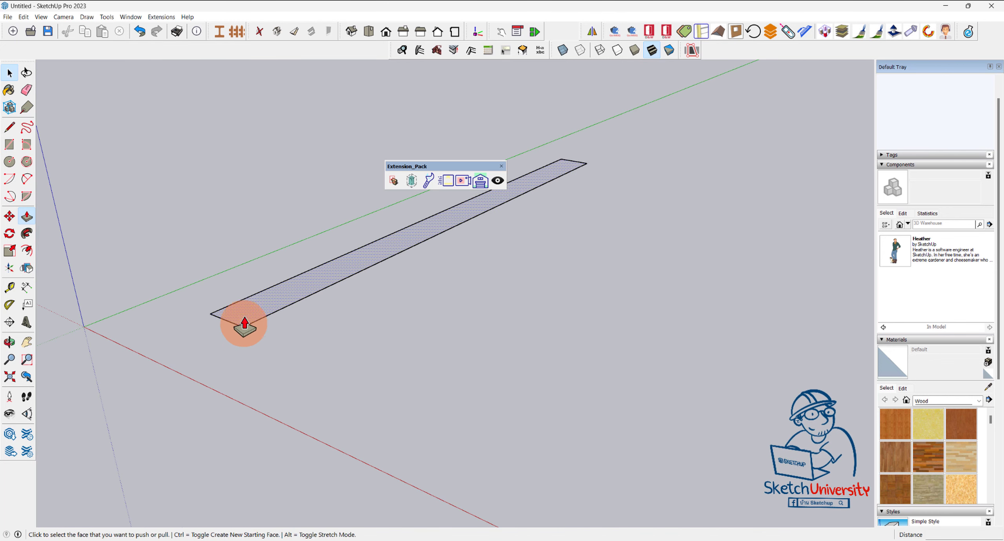
left_click(245, 325)
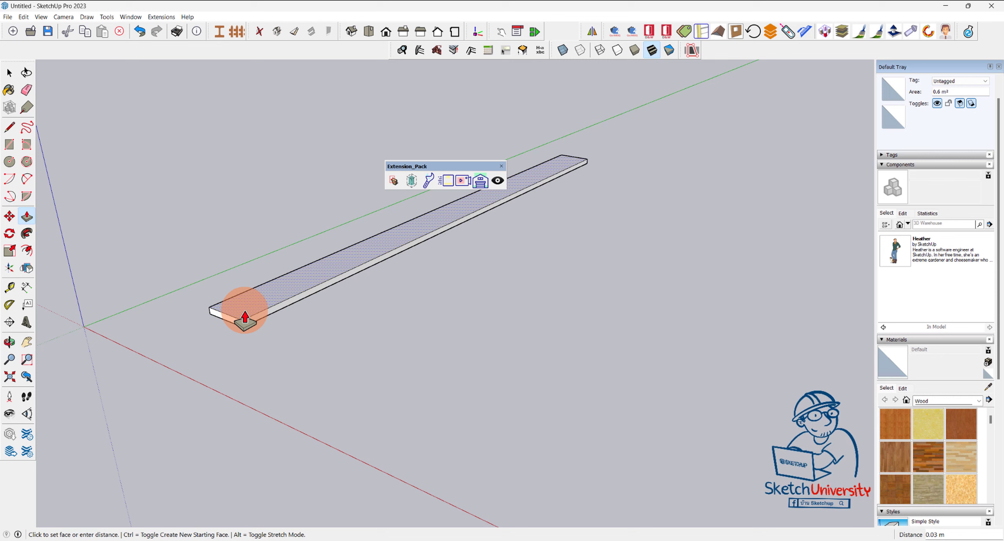
key("Return")
key("space")
scroll(245, 322, "up", 1)
scroll(255, 318, "up", 2)
mouse_move(261, 316)
middle_mouse_down()
mouse_move(489, 238)
mouse_move(538, 264)
mouse_move(285, 298)
mouse_move(264, 283)
middle_mouse_up()
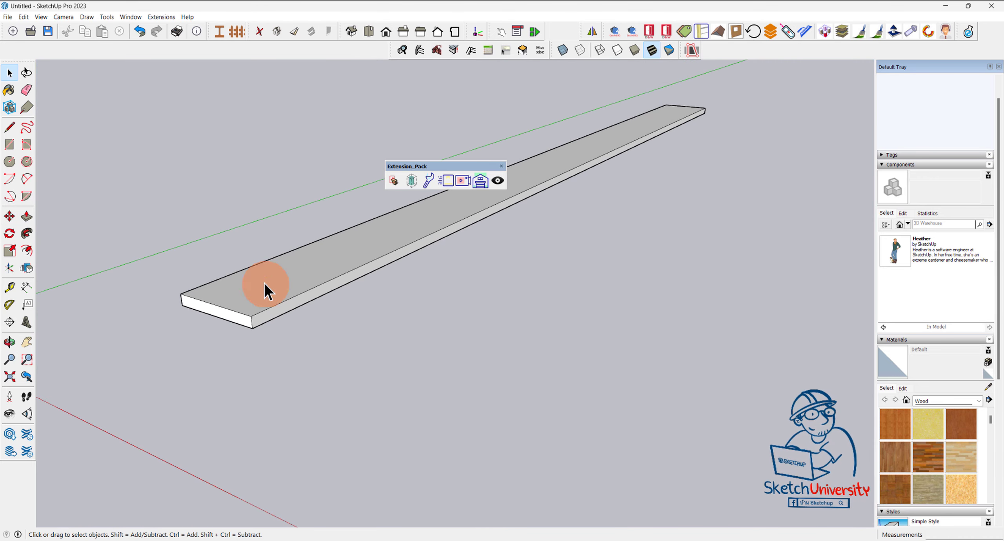
Step: Select the whole board and paint it with the Wood Bamboo material
triple_click(264, 284)
key("b")
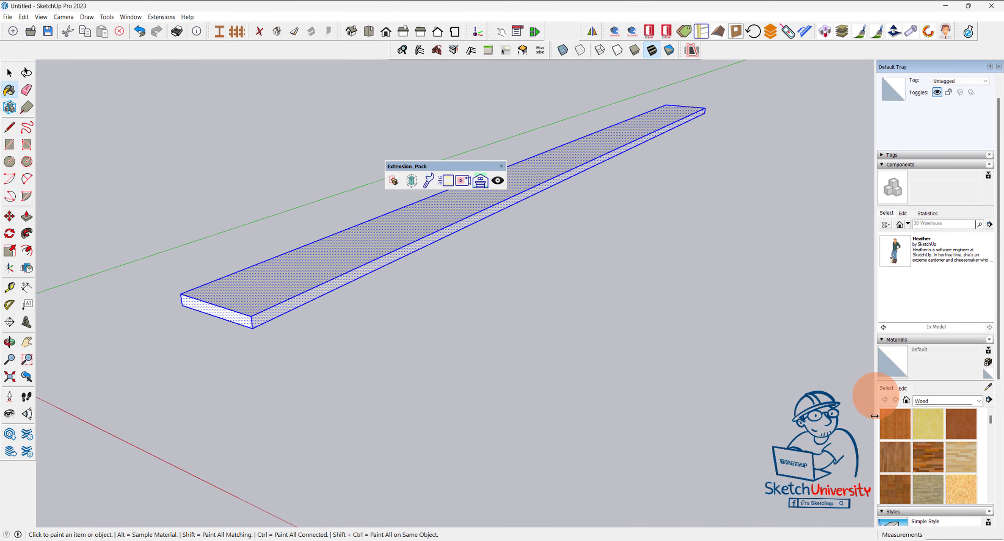
left_click(898, 427)
left_click(320, 257)
key("space")
mouse_move(320, 266)
middle_mouse_down()
mouse_move(358, 386)
mouse_move(374, 382)
middle_mouse_up()
scroll(308, 388, "up", 3)
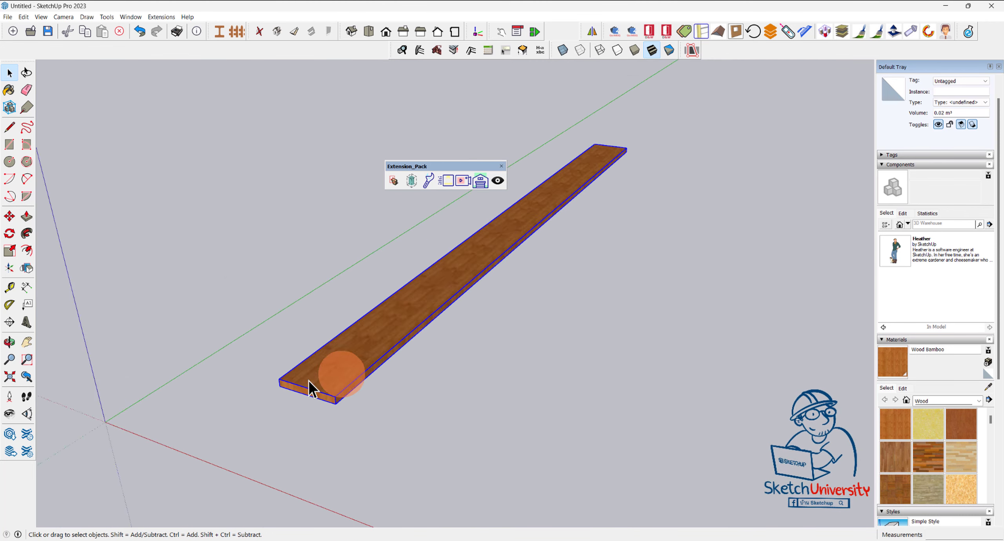
scroll(308, 389, "up", 2)
left_click(26, 287)
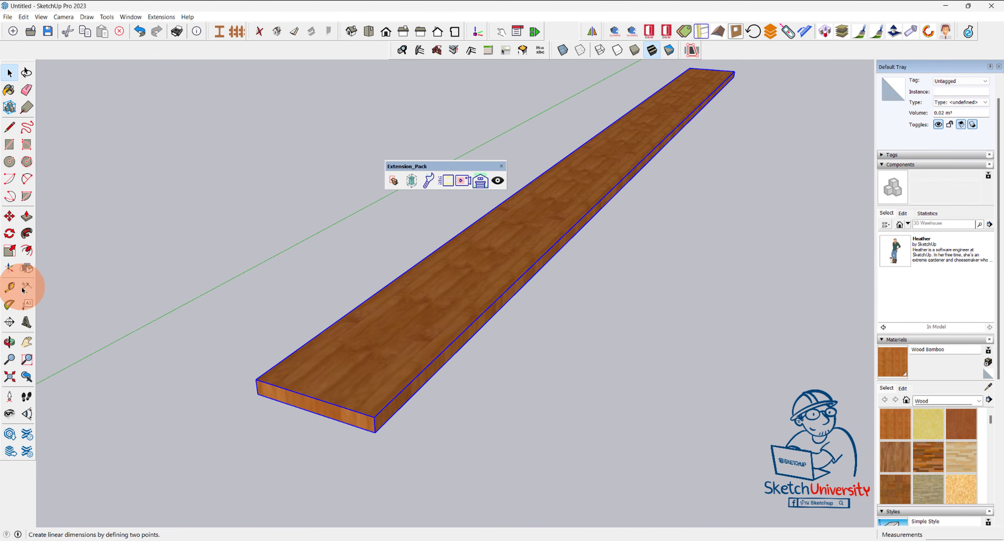
Step: Dimension the board's end width (0.20 m) and its length (3.00 m), then select the board
left_click(254, 381)
left_click(366, 456)
left_click(256, 380)
scroll(252, 387, "down", 2)
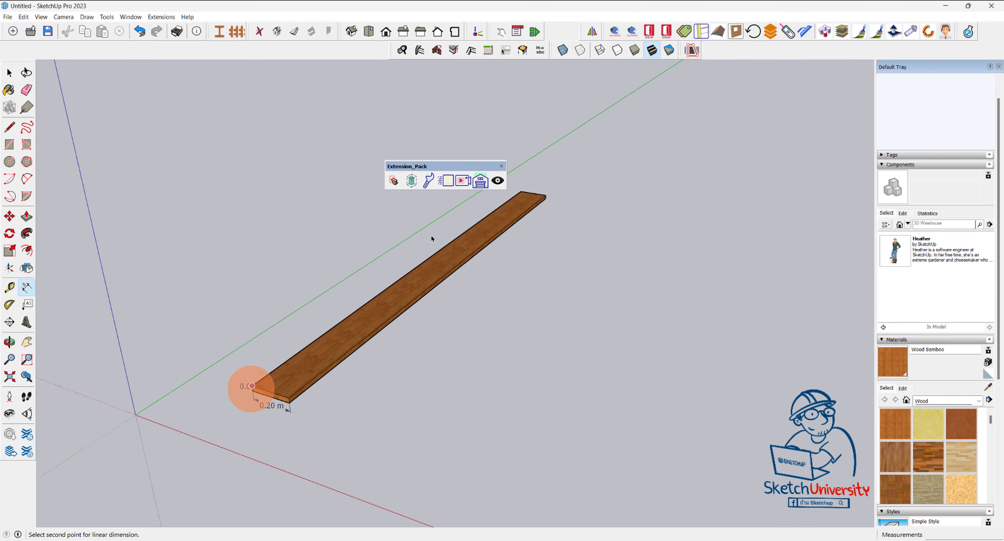
scroll(534, 184, "up", 3)
left_click(546, 182)
left_click(541, 157)
scroll(300, 246, "down", 3)
mouse_move(300, 246)
middle_mouse_down()
mouse_move(314, 280)
mouse_move(268, 352)
mouse_move(352, 303)
middle_mouse_up()
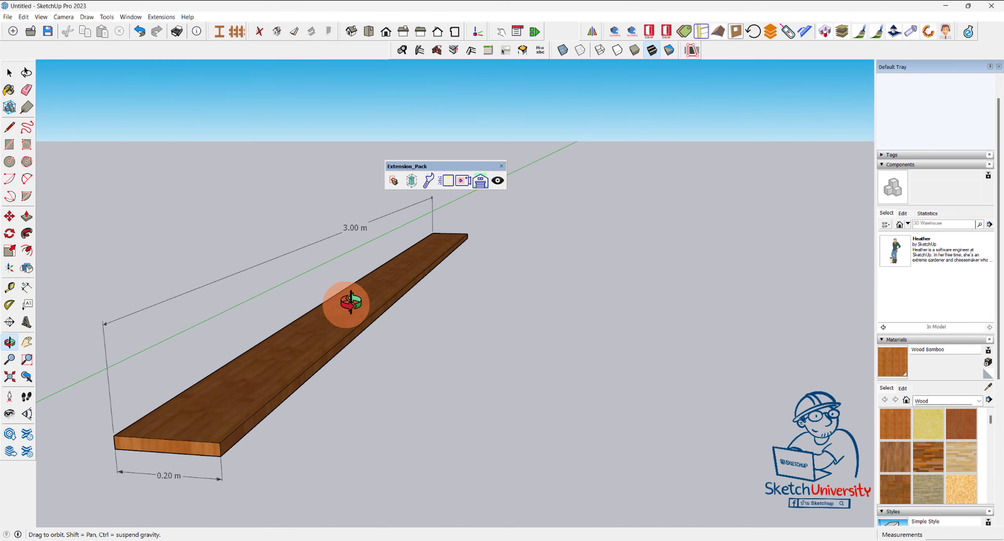
left_click(221, 405)
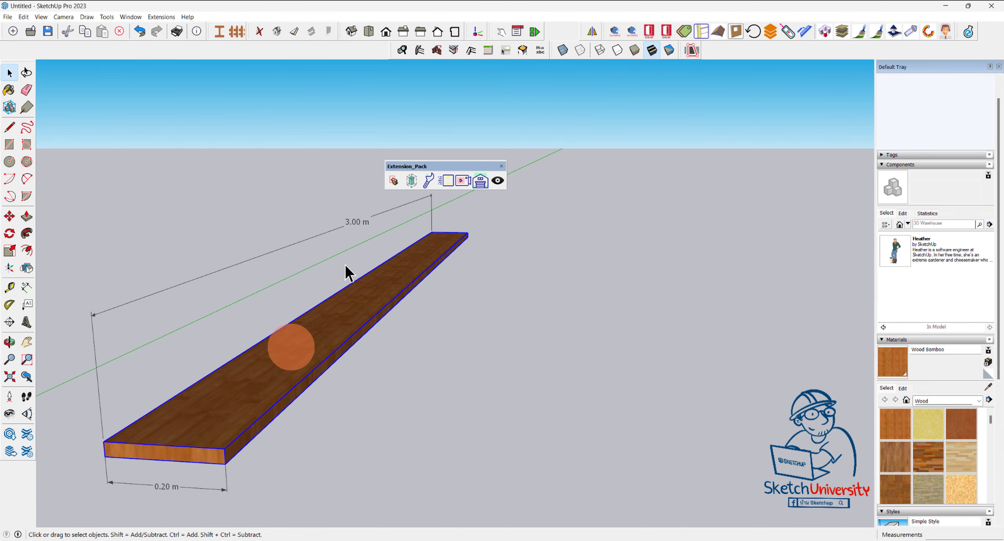
Step: In MoveIt, set the distance to 0.2 and copy the board rightward four times
left_click(446, 181)
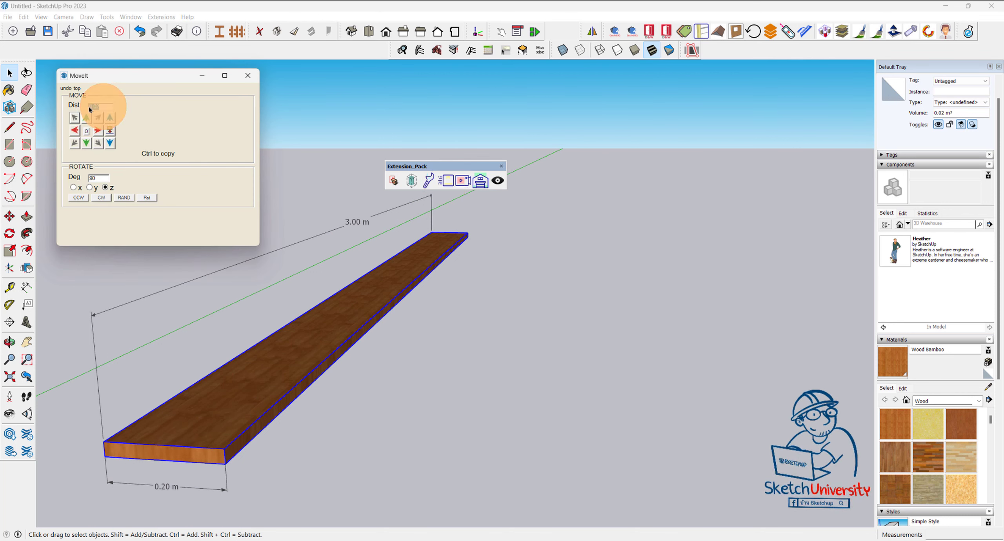
double_click(87, 108)
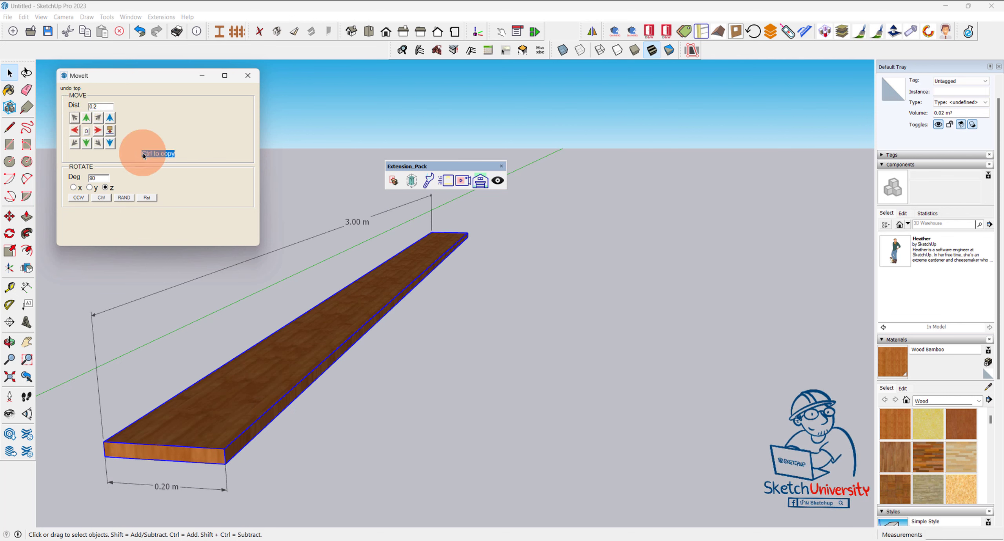
left_click(98, 131, "ctrl")
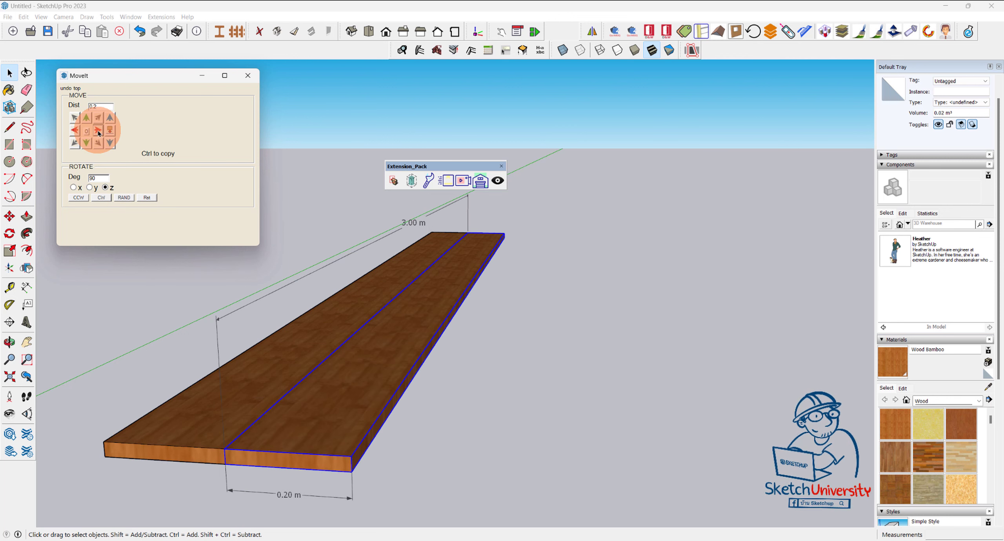
left_click(98, 131, "ctrl")
left_click(104, 132, "ctrl")
Step: Erase the earlier board dimensions and view the five-board deck
scroll(46, 161, "down", 3)
scroll(46, 160, "down", 1)
middle_click_drag(248, 330, 342, 398)
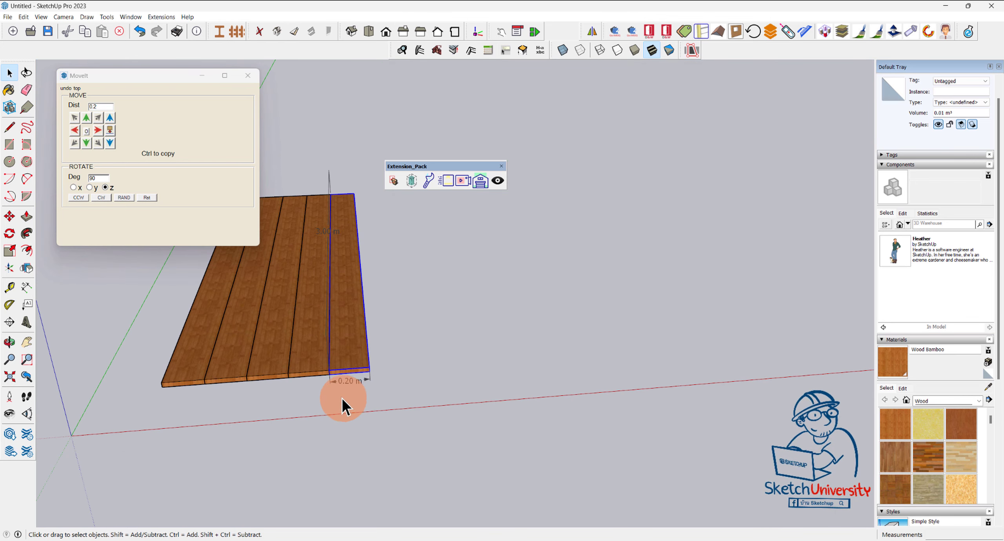
key("e")
mouse_move(359, 377)
middle_mouse_down()
mouse_move(355, 195)
mouse_move(191, 286)
middle_mouse_up()
Step: Dimension the five-board deck's width as 1.00 m
left_click(26, 286)
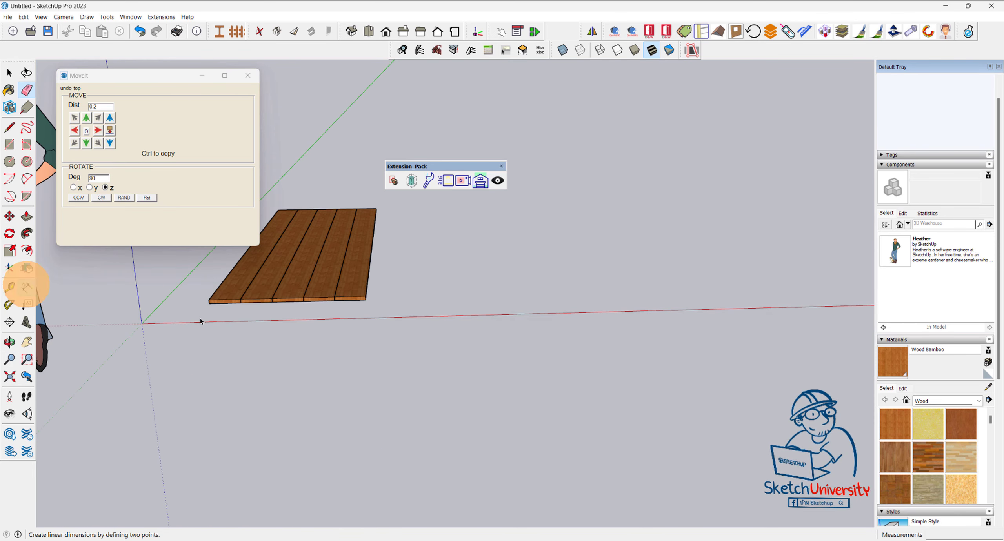
middle_click_drag(200, 321, 204, 299)
left_click_drag(213, 295, 435, 295)
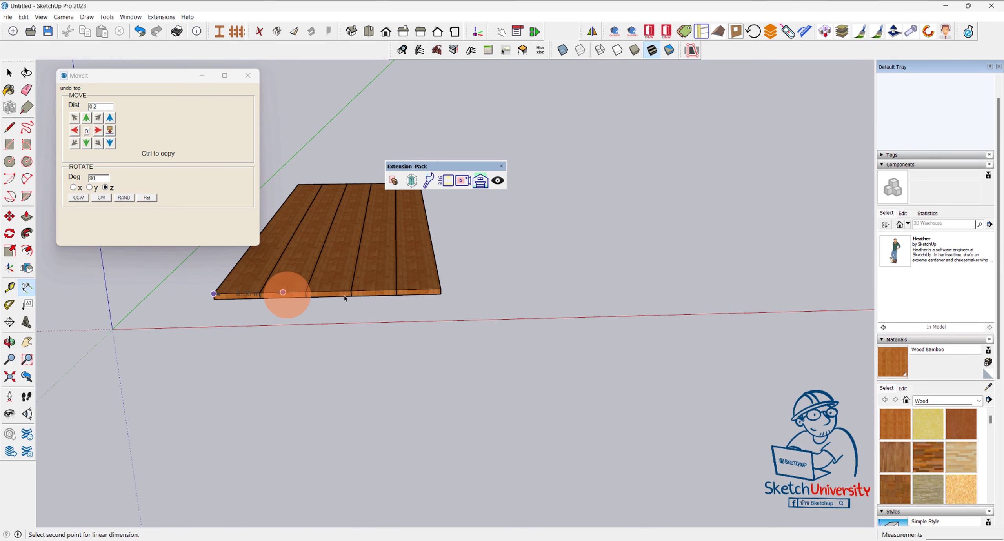
left_click(440, 293)
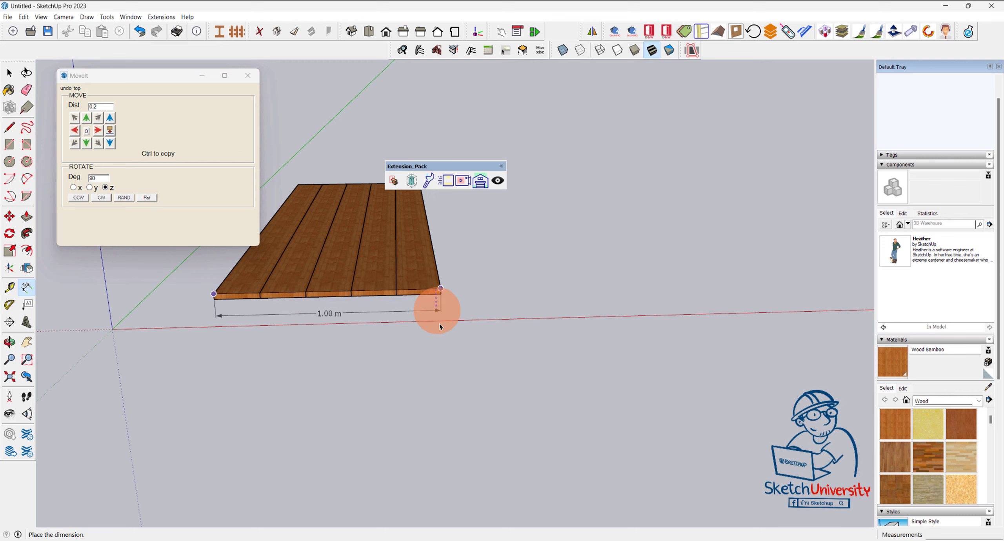
left_click(429, 343)
key("space")
Step: Select all five boards, set MoveIt distance to 1, and copy them right three times
left_click_drag(344, 263, 214, 244)
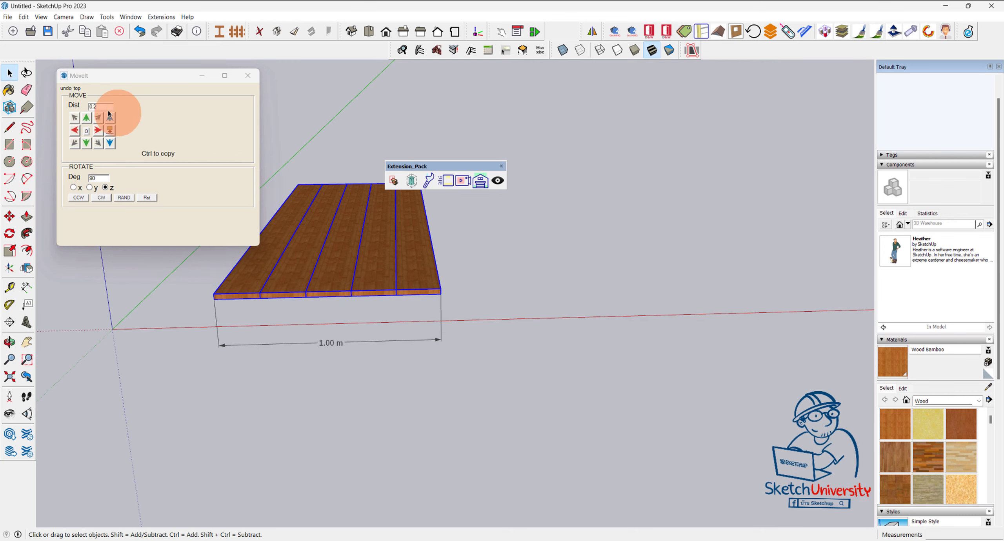
left_click(86, 111)
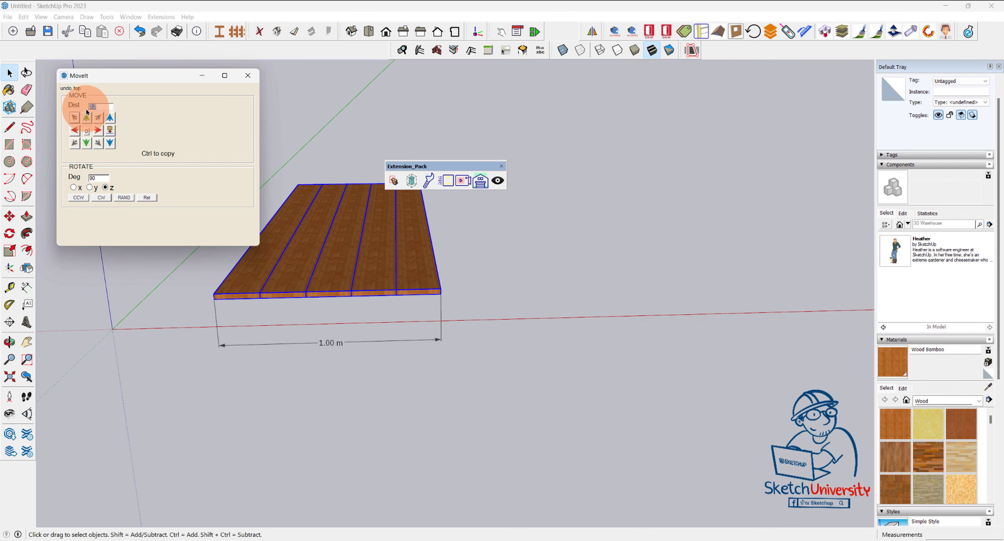
left_click(98, 130, "ctrl")
left_click(98, 131, "ctrl")
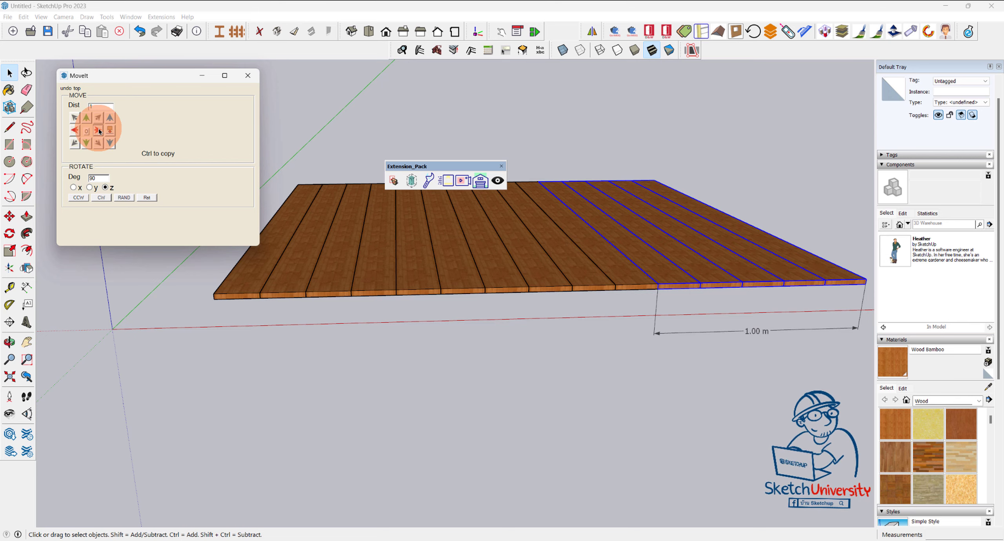
left_click(99, 131, "ctrl")
mouse_move(58, 265)
middle_mouse_down()
mouse_move(83, 354)
mouse_move(403, 403)
mouse_move(455, 365)
mouse_move(495, 441)
mouse_move(467, 397)
mouse_move(459, 355)
mouse_move(507, 388)
mouse_move(463, 363)
mouse_move(536, 389)
middle_mouse_up()
left_click_drag(538, 386, 245, 310)
mouse_move(539, 354)
middle_mouse_down()
mouse_move(421, 396)
mouse_move(405, 390)
mouse_move(549, 434)
mouse_move(513, 379)
middle_mouse_up()
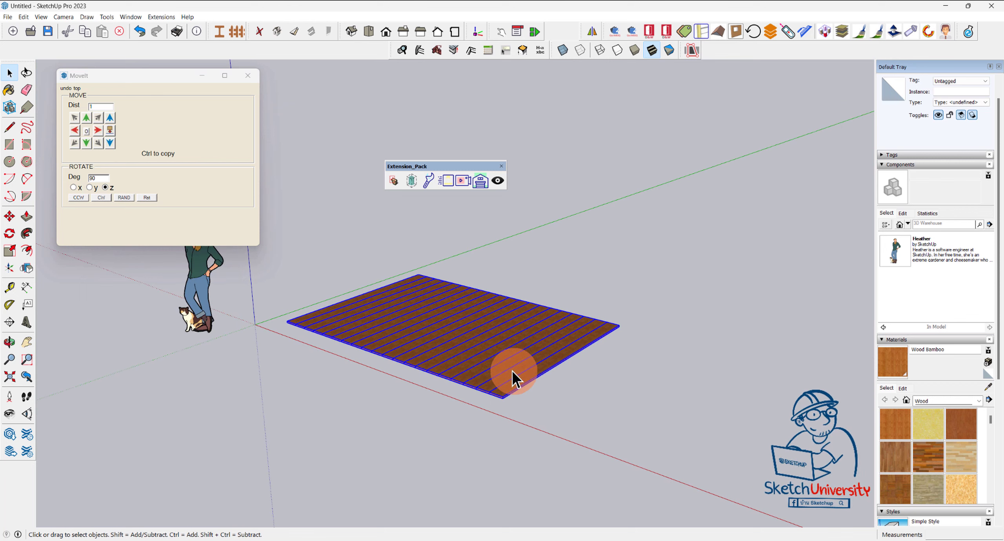
Step: Copy the whole plank floor 3 m straight up with MoveIt's blue arrow
left_click(90, 109)
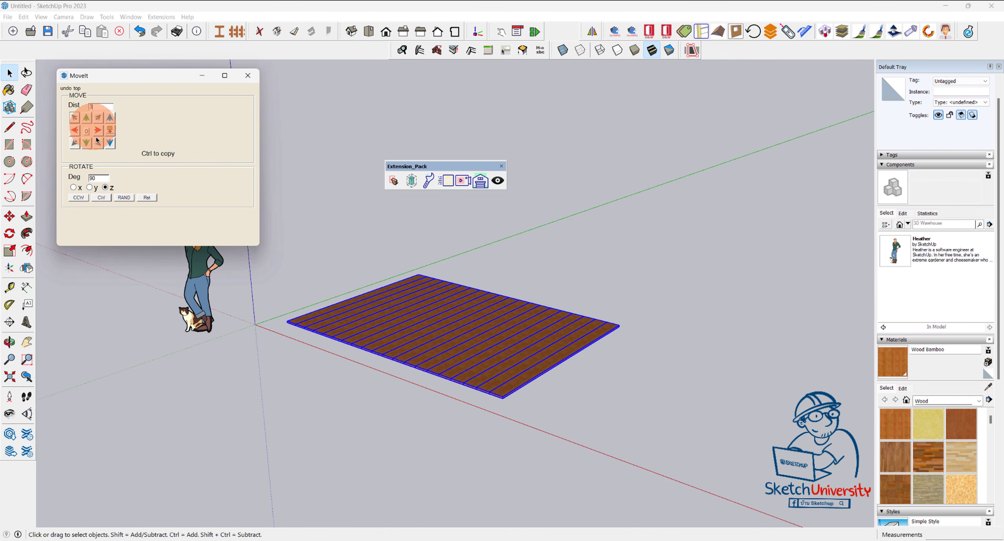
left_click(110, 117)
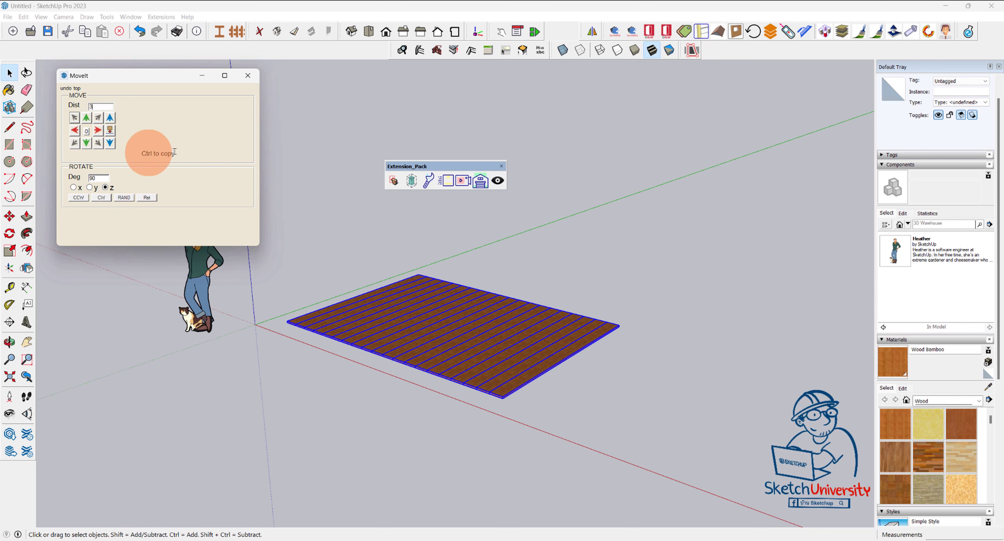
left_click(110, 119, "ctrl")
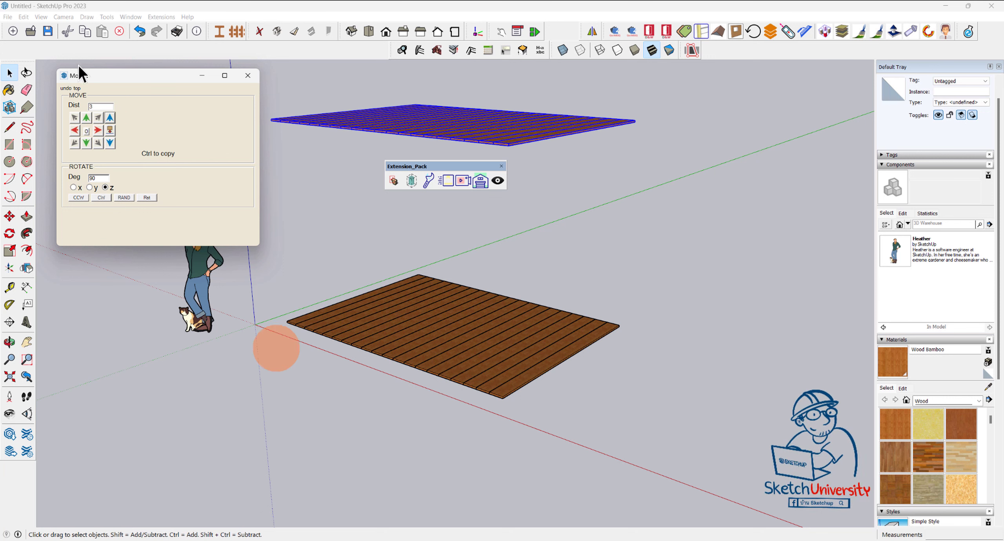
mouse_move(310, 359)
middle_mouse_down()
mouse_move(326, 375)
mouse_move(711, 360)
mouse_move(351, 397)
mouse_move(545, 301)
middle_mouse_up()
left_click(543, 301)
scroll(479, 266, "up", 3)
Step: Set MoveIt's rotation to 90° about the x axis
middle_click_drag(369, 265, 448, 256)
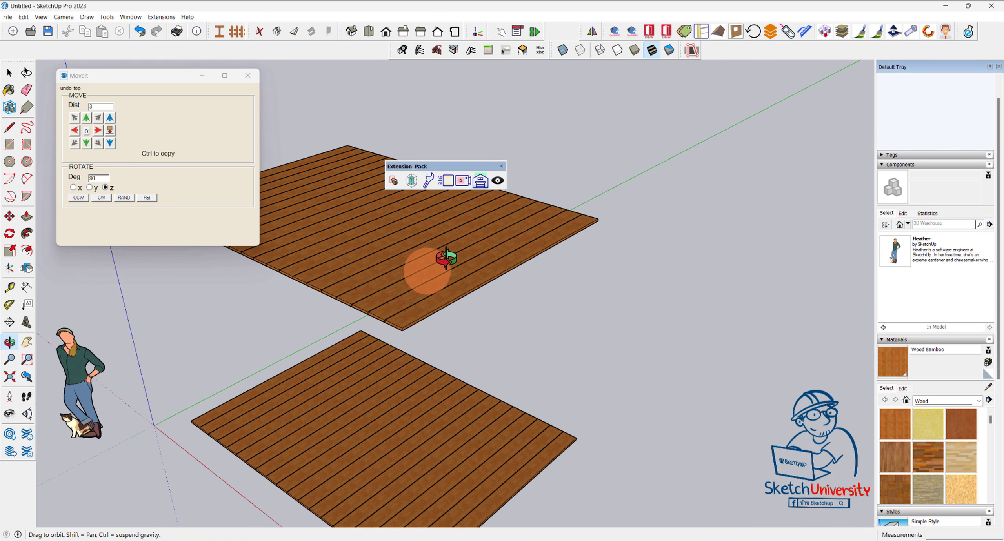
double_click(103, 179)
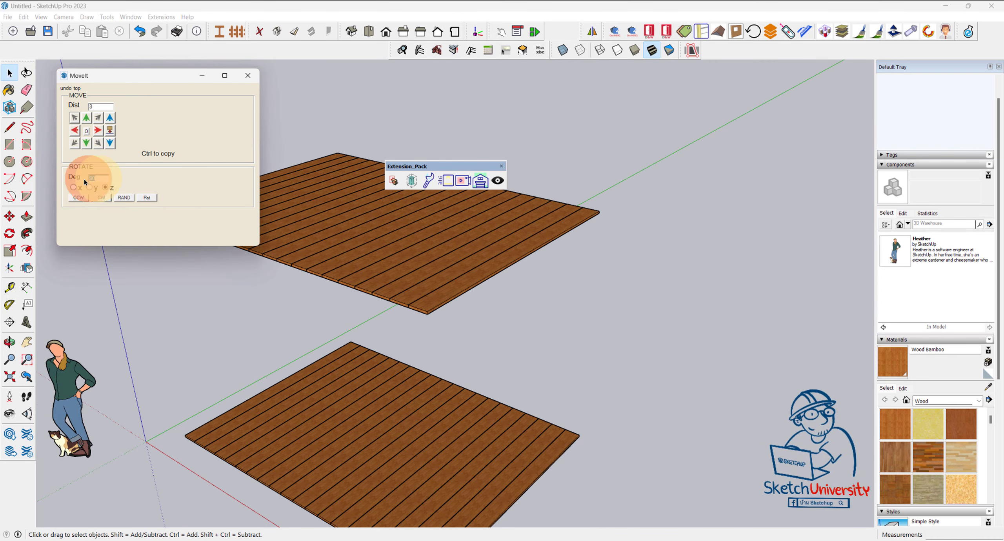
left_click(334, 276)
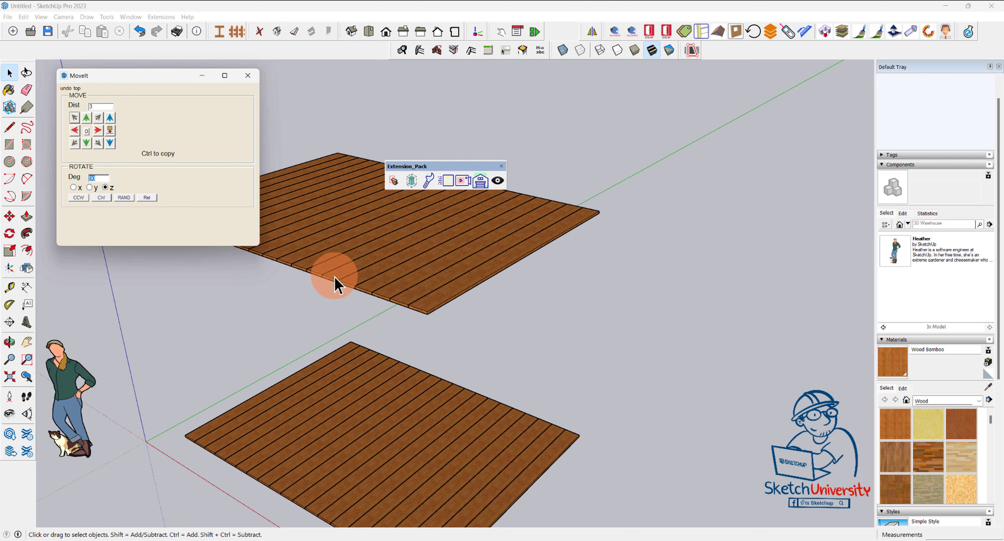
left_click(397, 282)
left_click_drag(611, 318, 695, 403)
left_click_drag(624, 437, 752, 291)
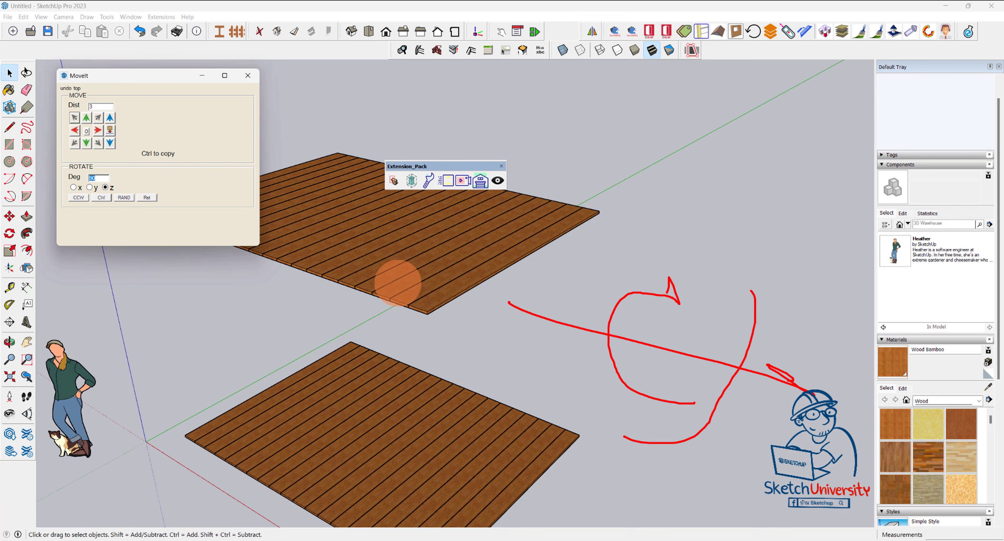
left_click_drag(404, 292, 745, 423)
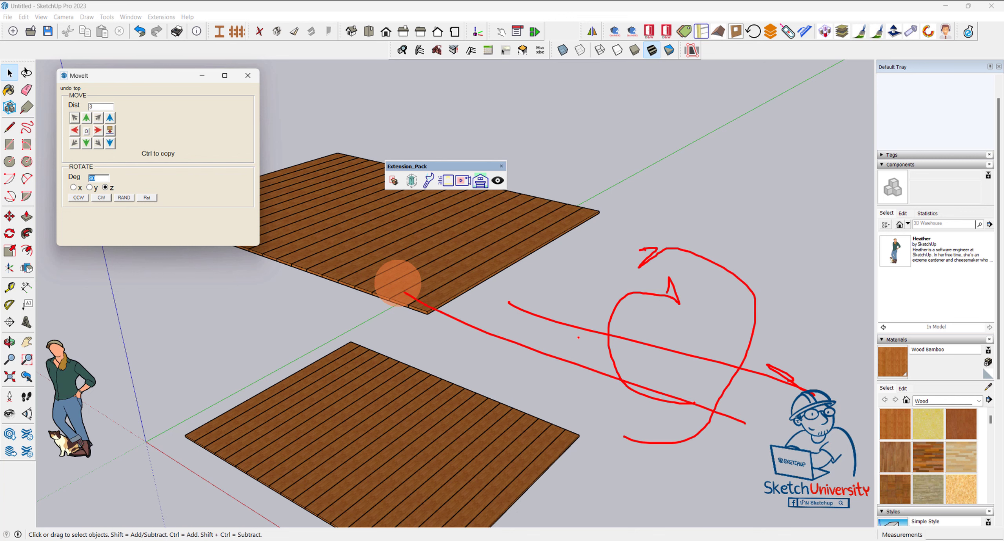
key("Escape")
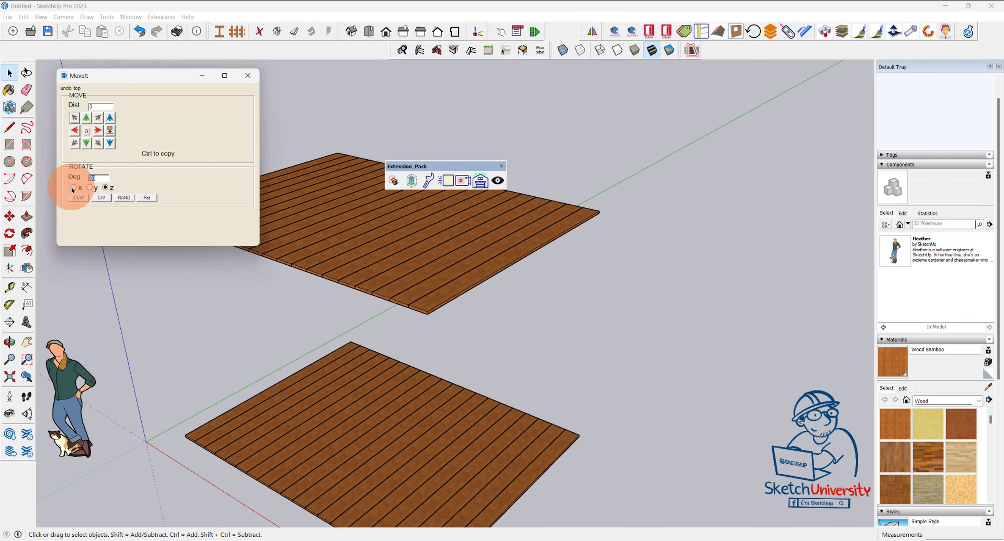
left_click(74, 187)
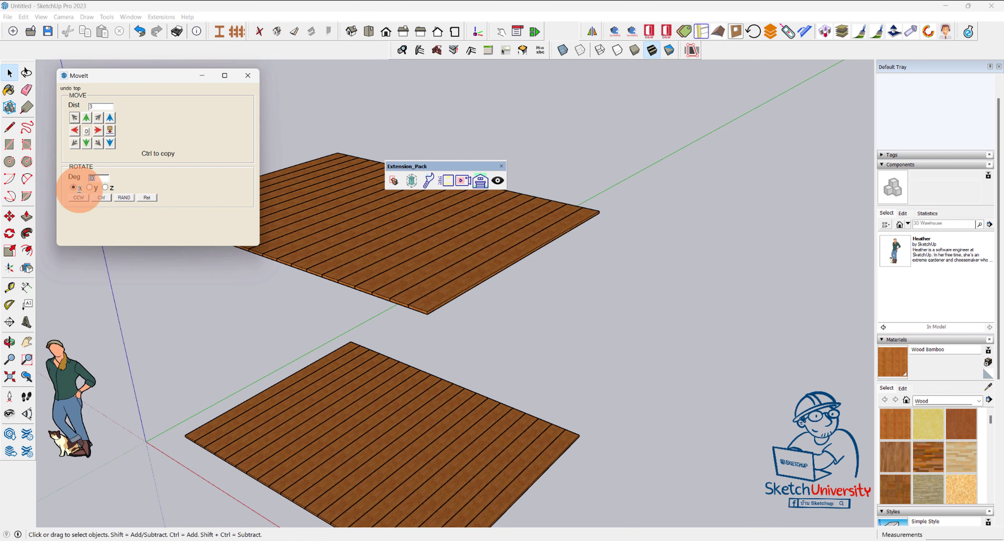
left_click(104, 181)
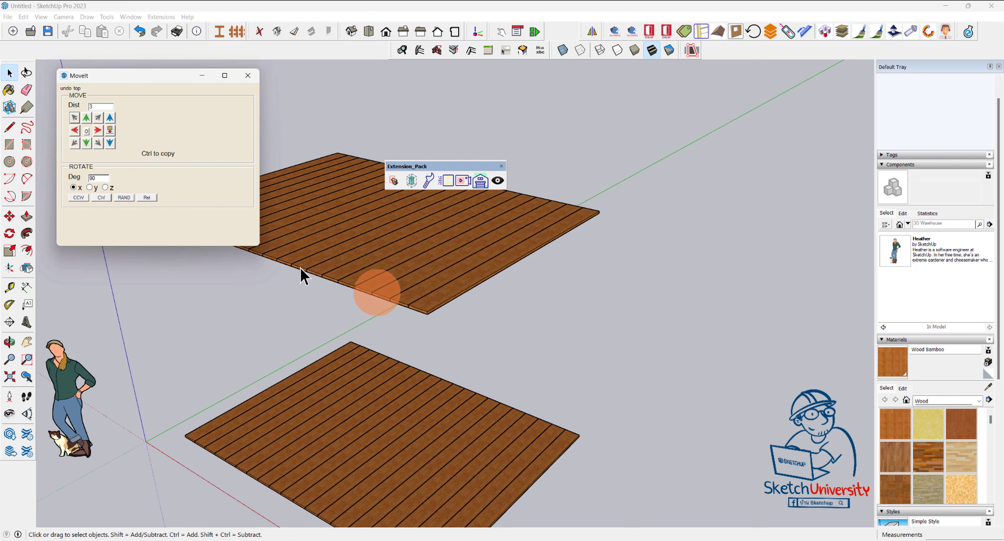
Step: Stand the first few upper-floor planks upright with 90° CCW rotations
left_click(439, 306)
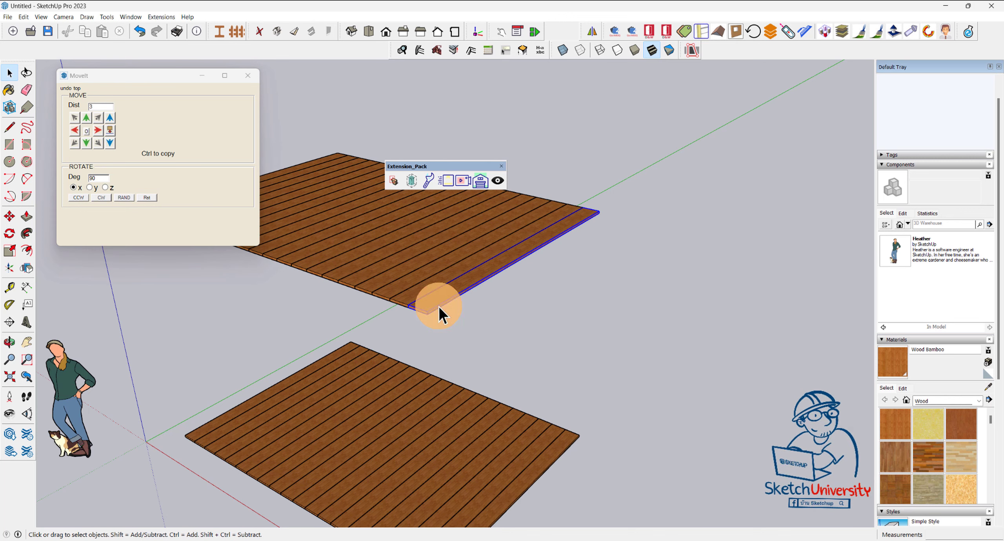
left_click(77, 198)
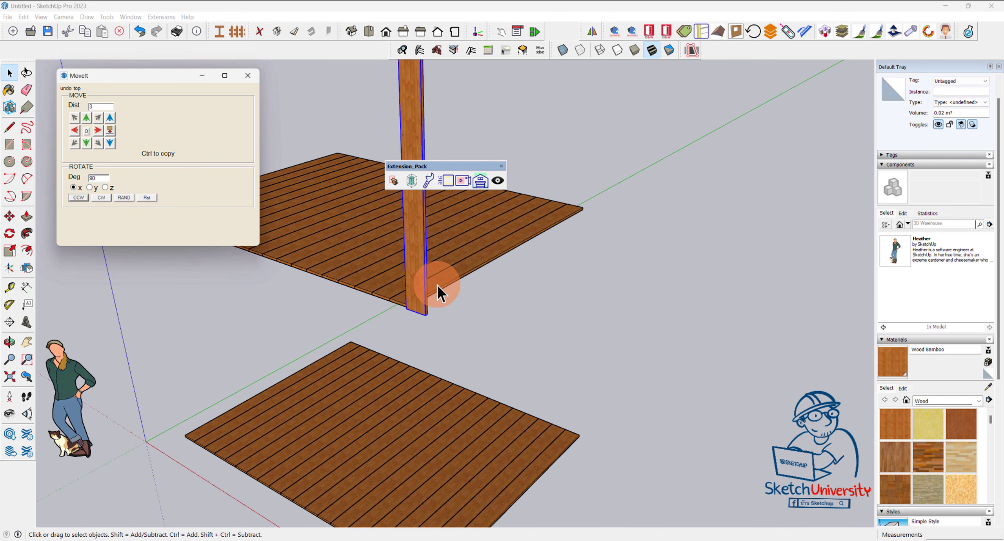
left_click(437, 285)
left_click(80, 198)
left_click(438, 271)
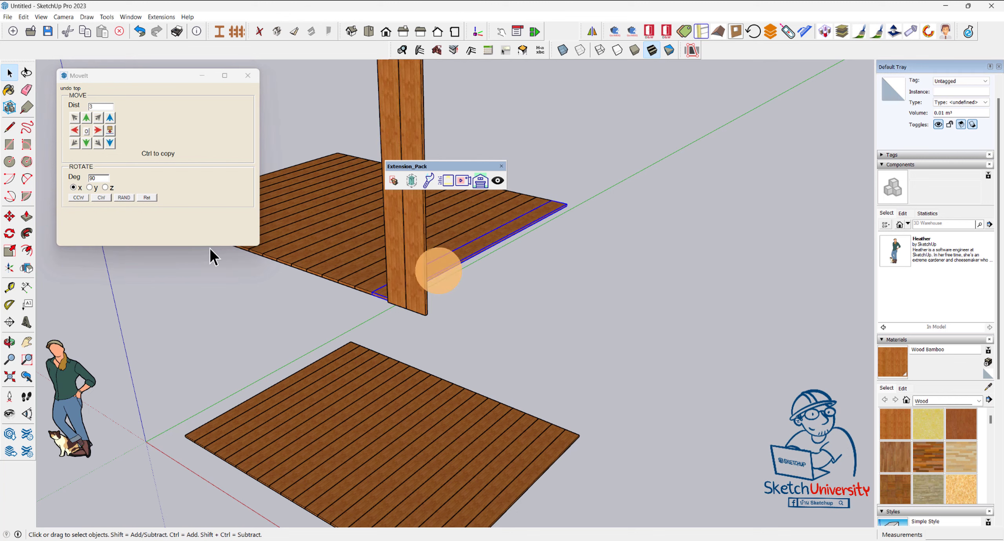
left_click(428, 253)
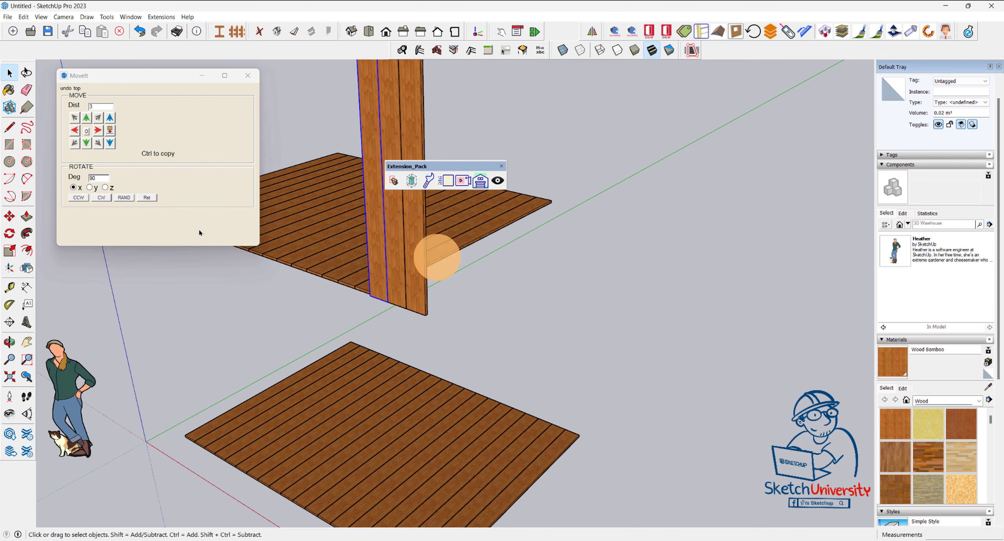
left_click(78, 198)
Step: Rotate more planks and the remaining floor section upright to widen the wall
left_click(439, 249)
left_click(67, 199)
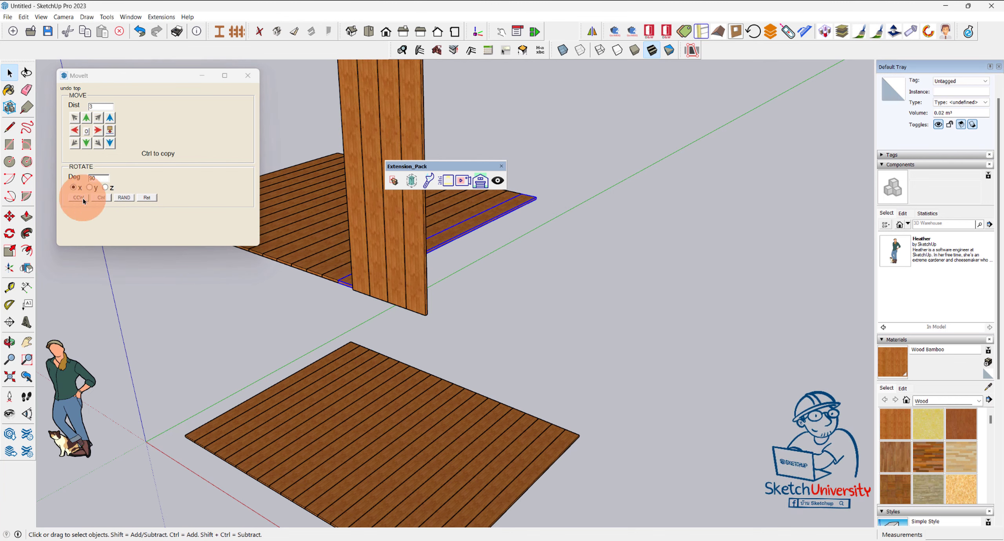
left_click(83, 198)
left_click(448, 228)
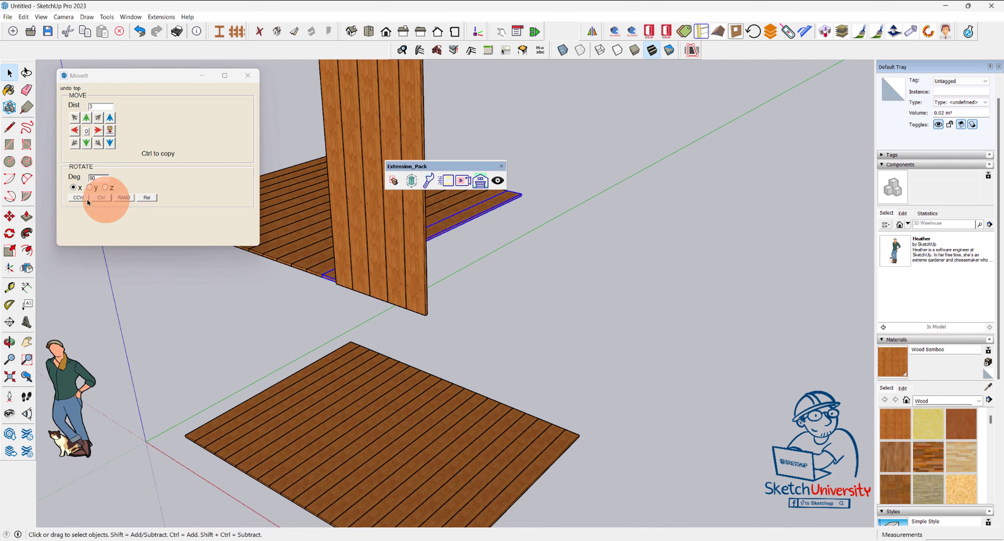
left_click(79, 197)
mouse_move(226, 287)
middle_mouse_down()
mouse_move(475, 251)
mouse_move(455, 272)
middle_mouse_up()
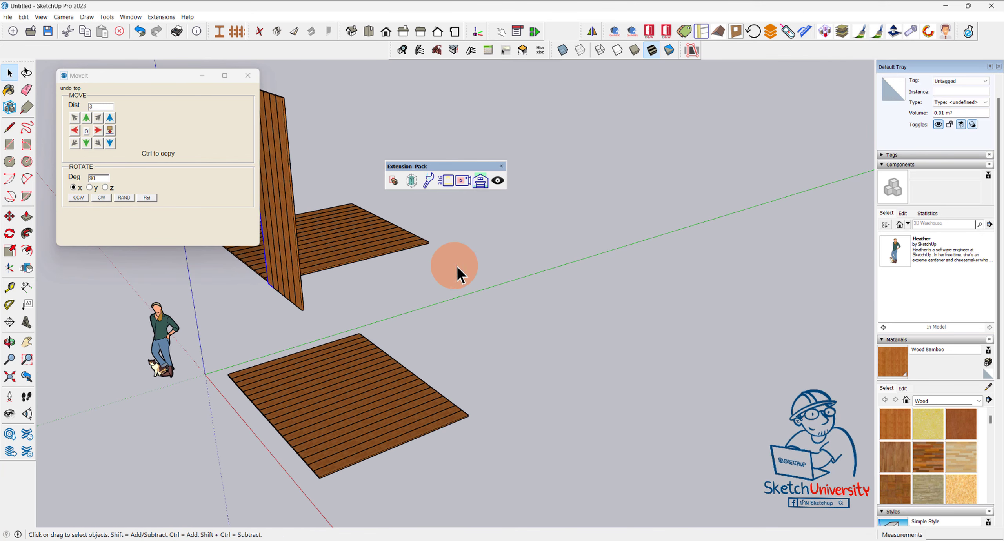
left_click_drag(455, 275, 313, 208)
left_click(79, 197)
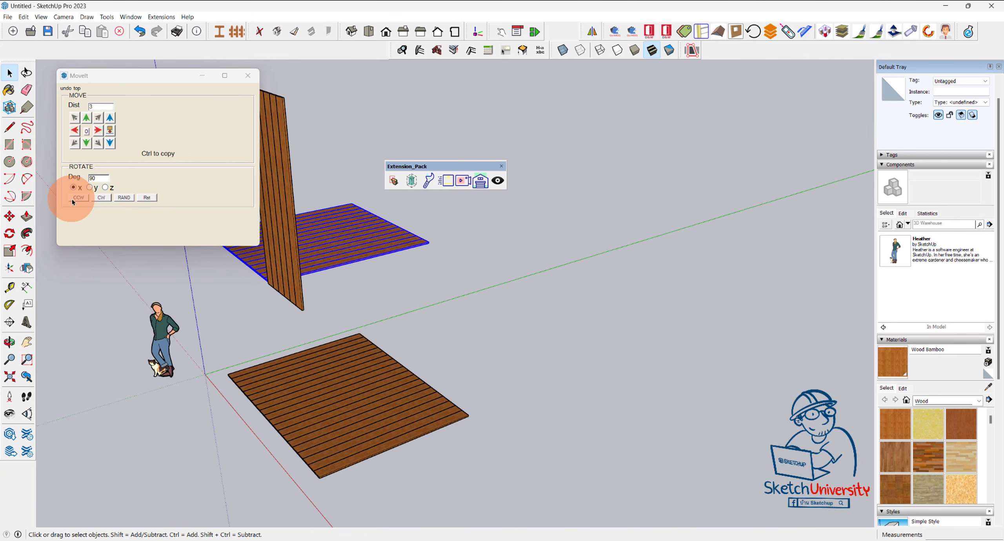
Step: Select the upright wall and lower it to floor level with MoveIt's down arrow
mouse_move(502, 296)
middle_mouse_down()
mouse_move(404, 310)
mouse_move(513, 294)
mouse_move(473, 262)
mouse_move(320, 260)
mouse_move(351, 282)
mouse_move(435, 288)
middle_mouse_up()
left_click_drag(435, 288, 289, 152)
left_click(97, 123)
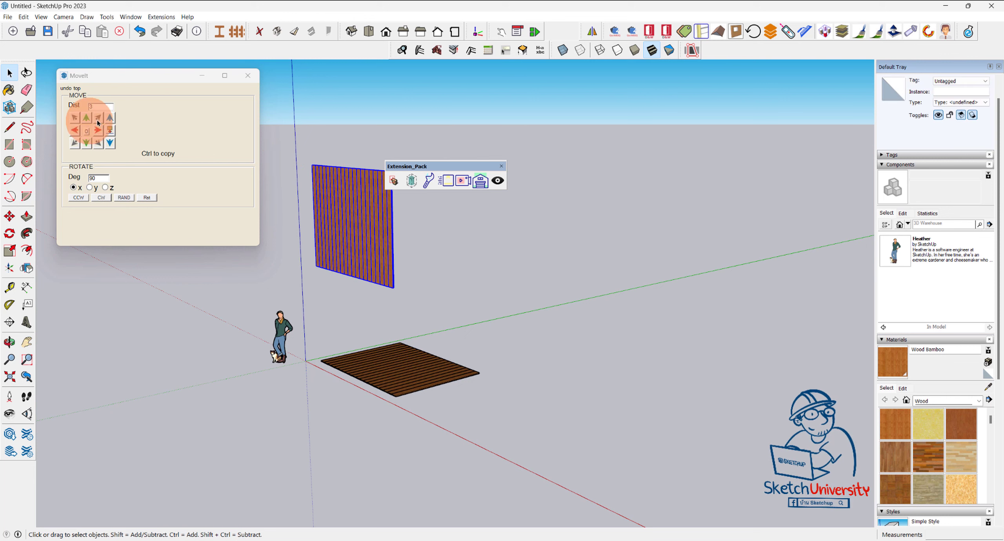
left_click_drag(94, 109, 86, 109)
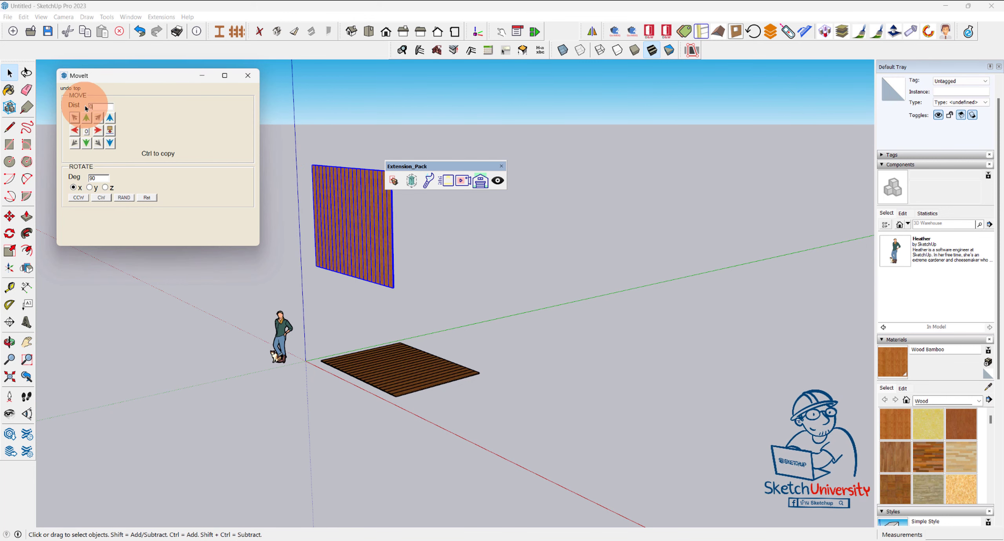
left_click(115, 142)
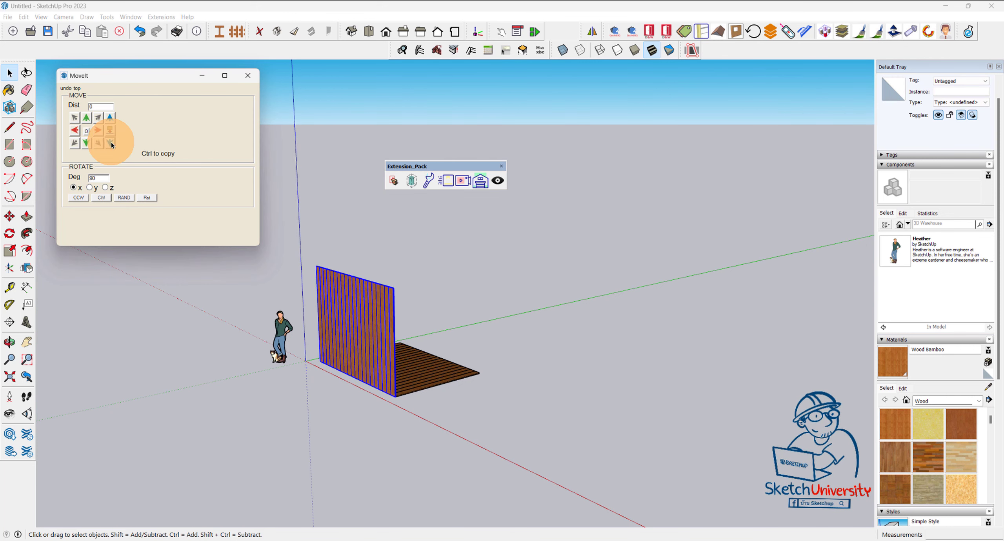
scroll(415, 408, "up", 8)
Step: Orbit and zoom around the corner where the wall meets the floor deck
mouse_move(417, 408)
middle_mouse_down()
mouse_move(352, 374)
mouse_move(260, 366)
mouse_move(309, 377)
mouse_move(297, 320)
mouse_move(191, 442)
middle_mouse_up()
left_click(302, 311)
scroll(269, 416, "down", 3)
scroll(331, 396, "down", 6)
left_click(291, 395)
mouse_move(291, 394)
middle_mouse_down()
mouse_move(666, 359)
mouse_move(272, 394)
mouse_move(491, 348)
mouse_move(305, 324)
mouse_move(321, 246)
mouse_move(293, 305)
mouse_move(347, 287)
mouse_move(627, 280)
mouse_move(453, 343)
mouse_move(404, 377)
middle_mouse_up()
scroll(373, 369, "up", 5)
scroll(364, 360, "up", 2)
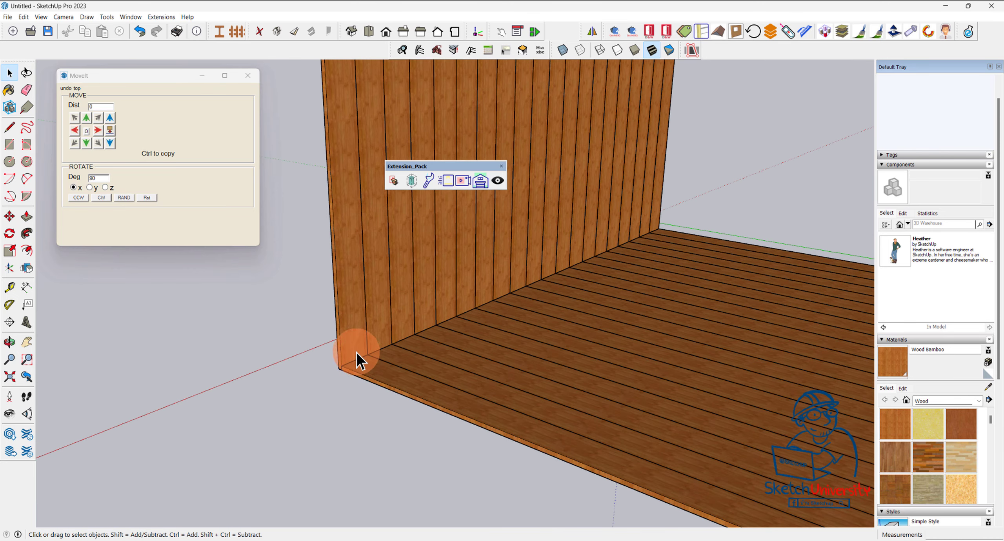
scroll(354, 359, "up", 2)
scroll(353, 360, "up", 1)
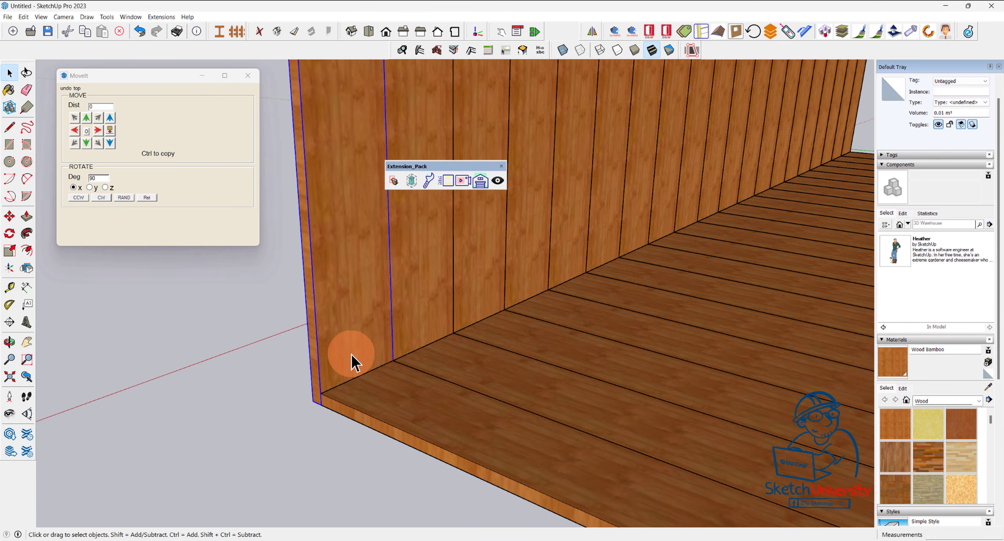
scroll(322, 353, "down", 1)
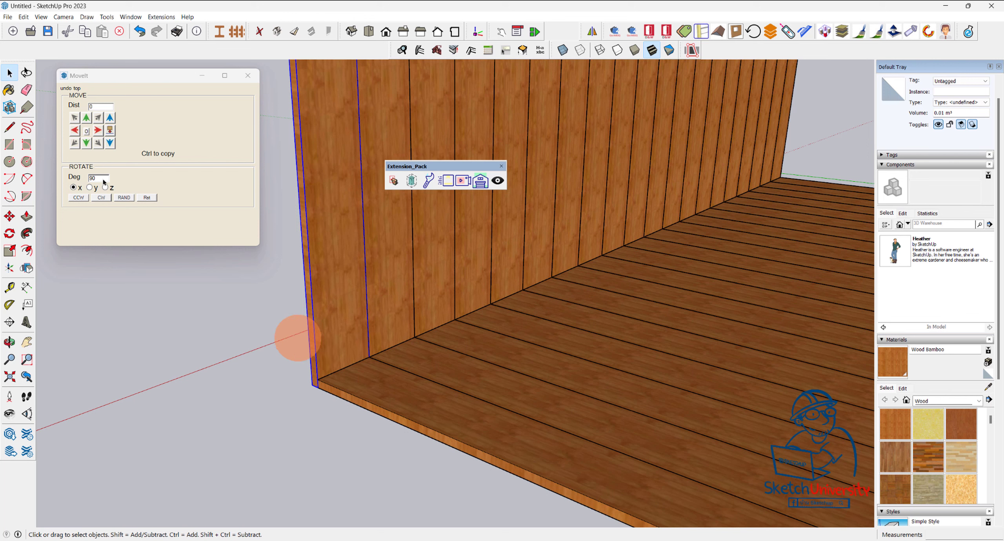
Step: Set MoveIt distance to 0.2, shift the end wall board sideways, then undo
double_click(93, 108)
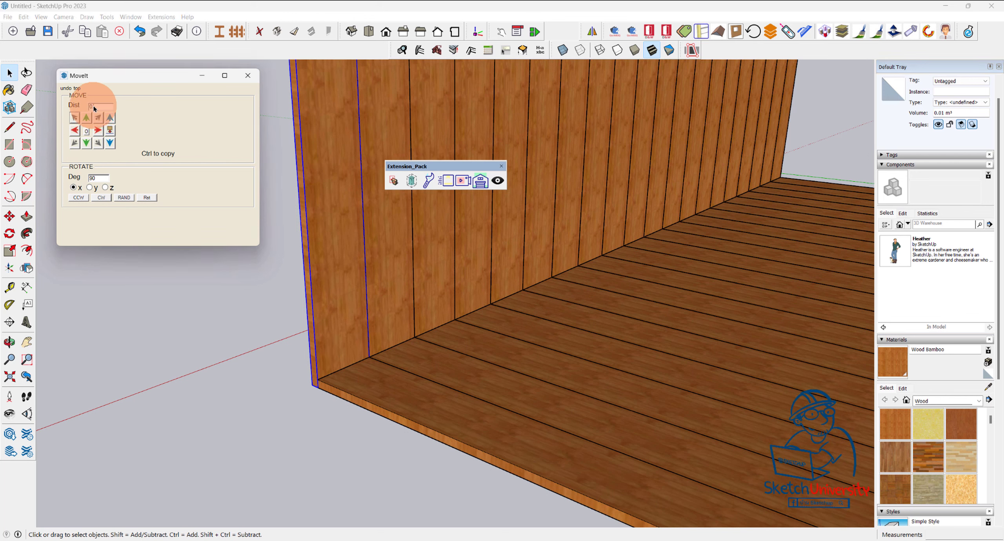
left_click(143, 147)
left_click(75, 130)
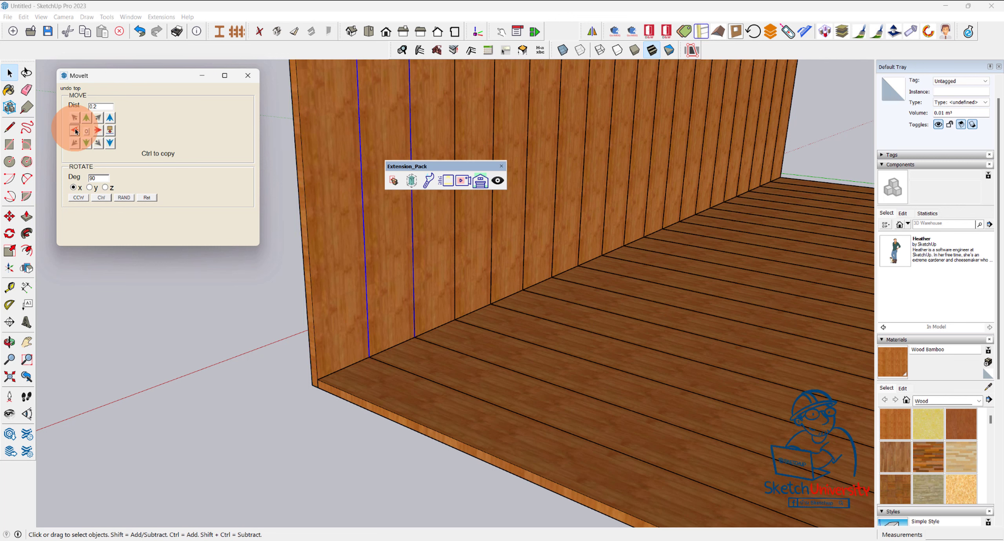
middle_click_drag(390, 331, 245, 334)
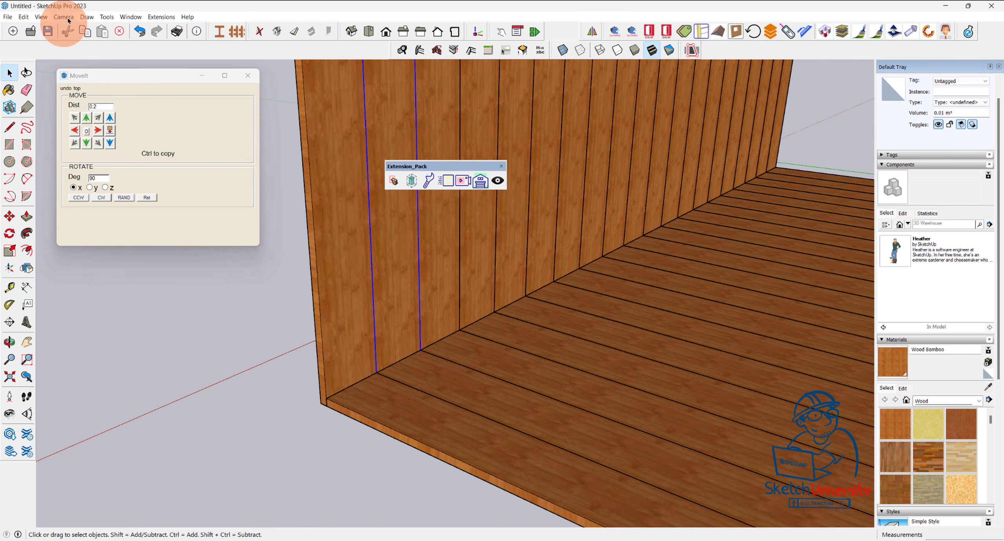
left_click(140, 32)
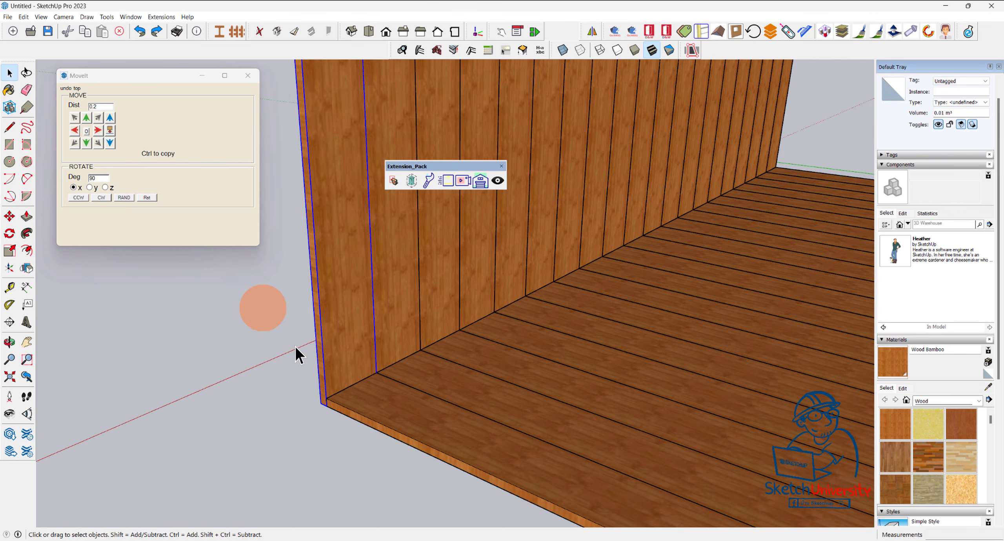
Step: Clear the selection and select the wall's end board
scroll(295, 347, "down", 5)
middle_click_drag(286, 337, 563, 324)
scroll(557, 334, "up", 3)
left_click(568, 378)
left_click(100, 106)
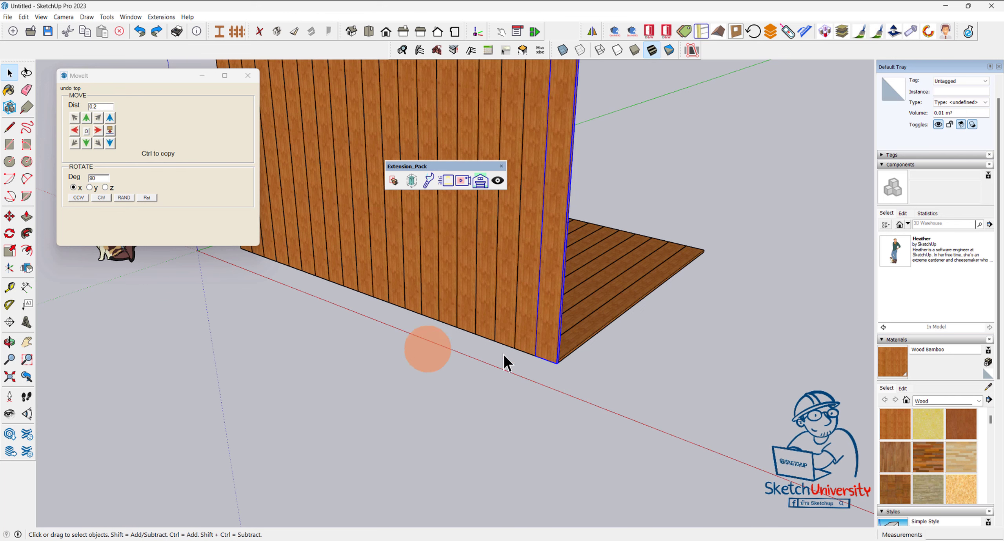
Step: Make a trial copy of the wall board, nudge it along red, then delete it
key("m")
left_click_drag(553, 381, 494, 430, "ctrl")
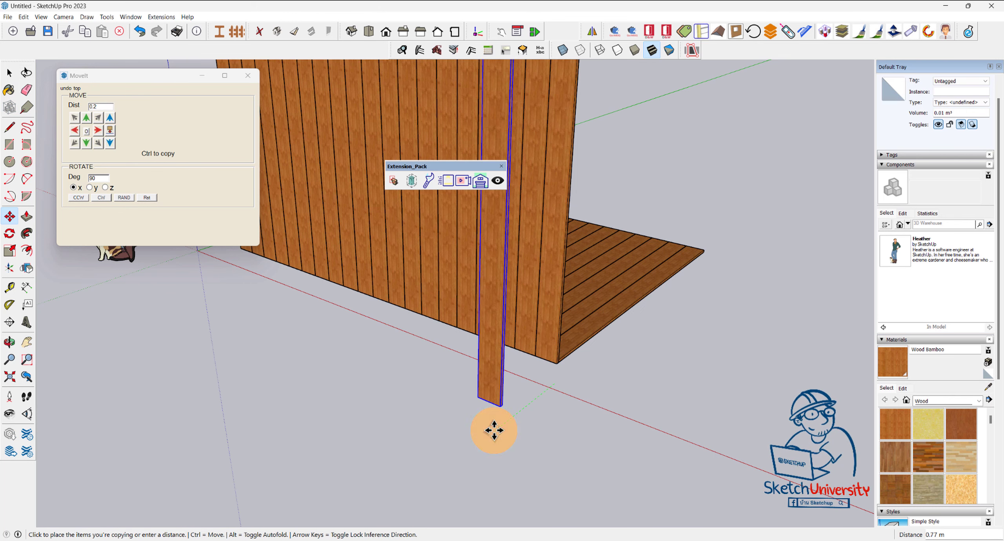
left_click(76, 131)
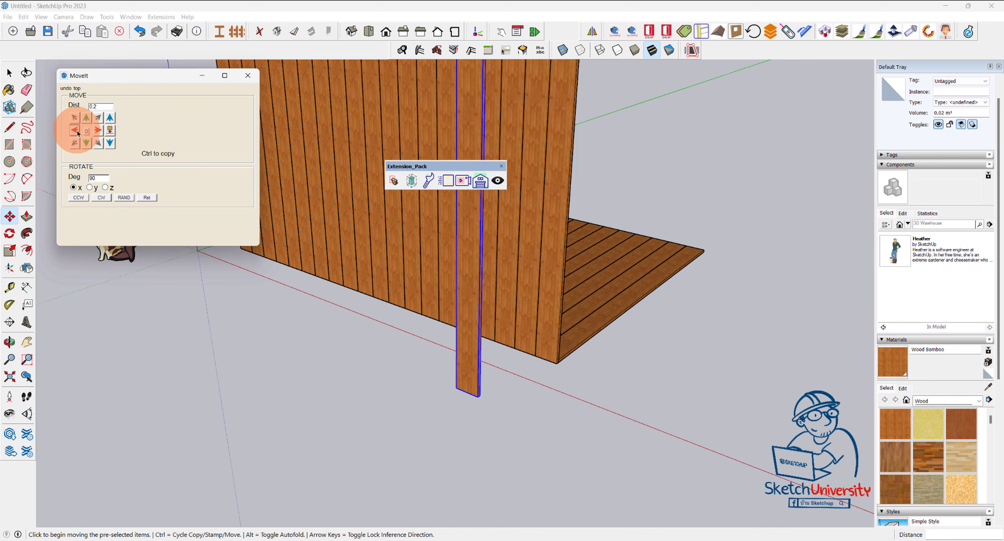
left_click(97, 130)
left_click(99, 133)
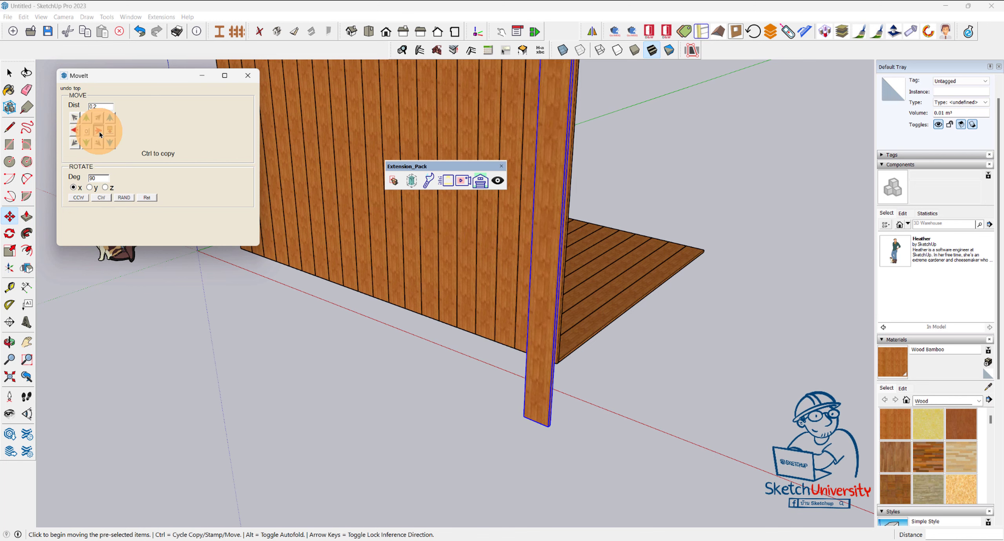
key("e")
left_click(605, 414)
key("space")
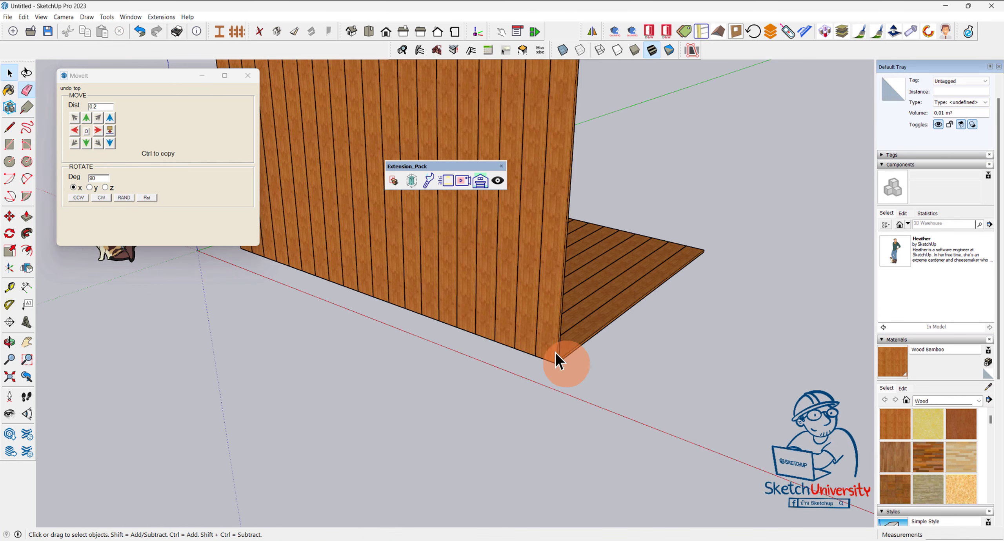
scroll(556, 353, "up", 1)
Step: Shift the wall's corner board one 0.2 m step right toward the deck corner
left_click(556, 352)
left_click(98, 131)
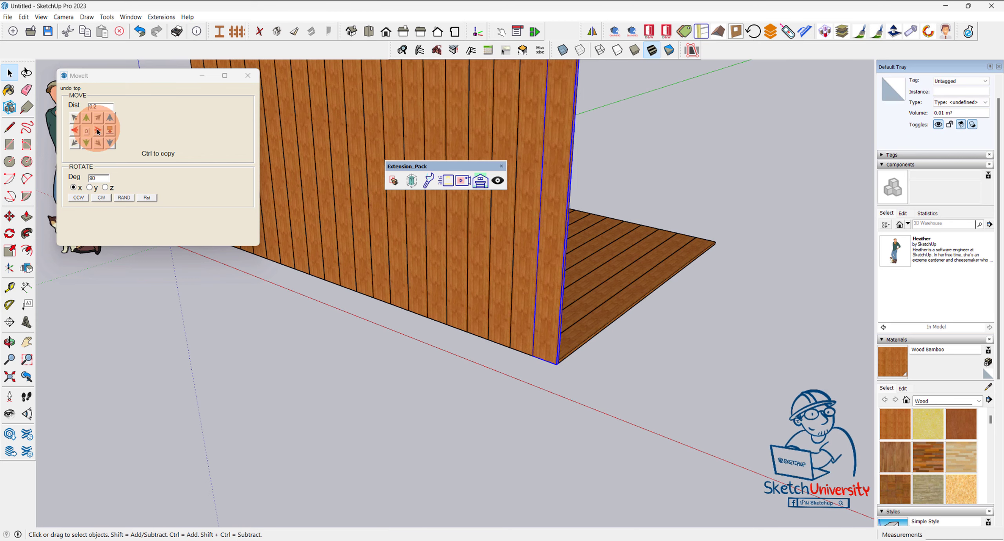
middle_click_drag(579, 333, 313, 348)
scroll(248, 338, "up", 1)
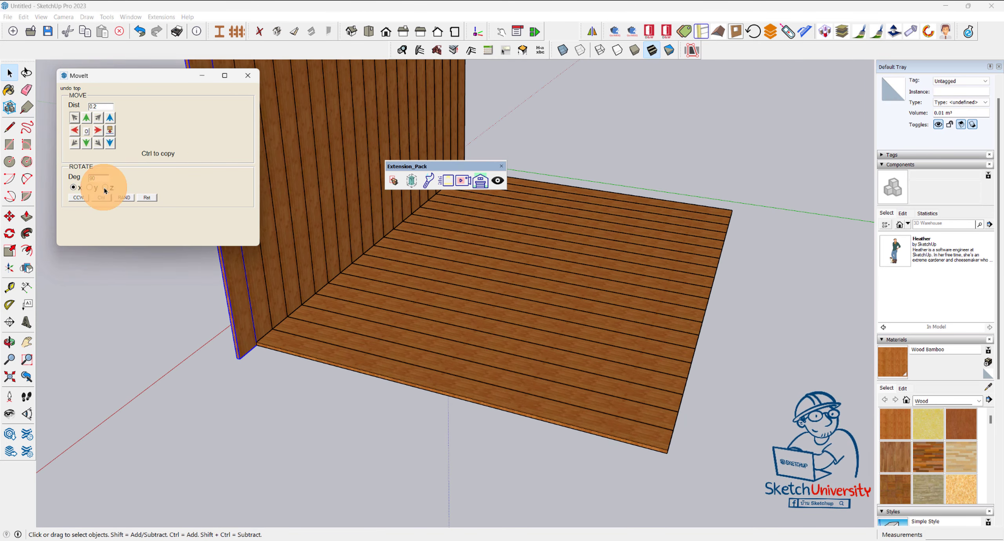
Step: Nudge the corner board down 0.025 along Z using MoveIt
mouse_move(408, 349)
middle_mouse_down()
mouse_move(249, 424)
mouse_move(491, 388)
mouse_move(474, 398)
mouse_move(420, 390)
middle_mouse_up()
key("t")
scroll(427, 389, "down", 5)
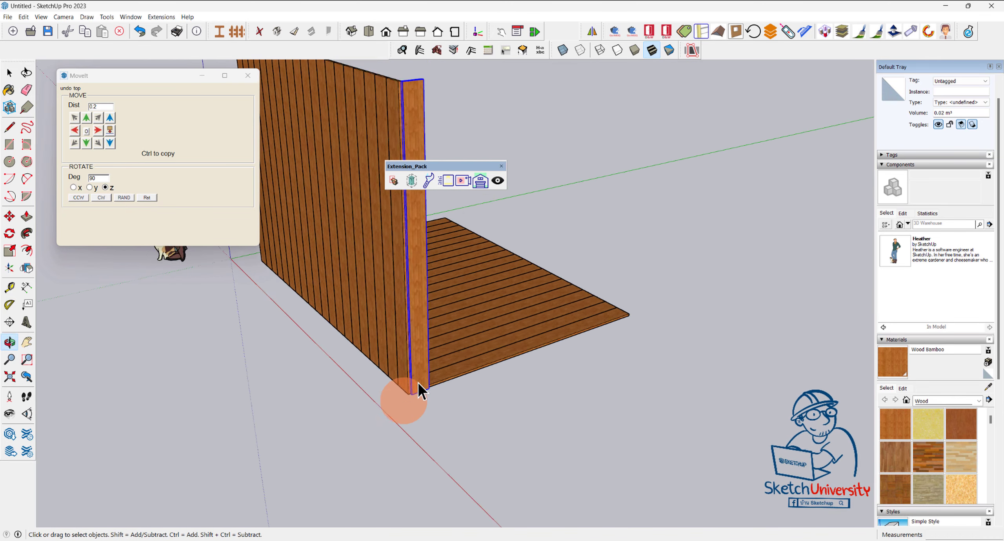
scroll(423, 392, "up", 3)
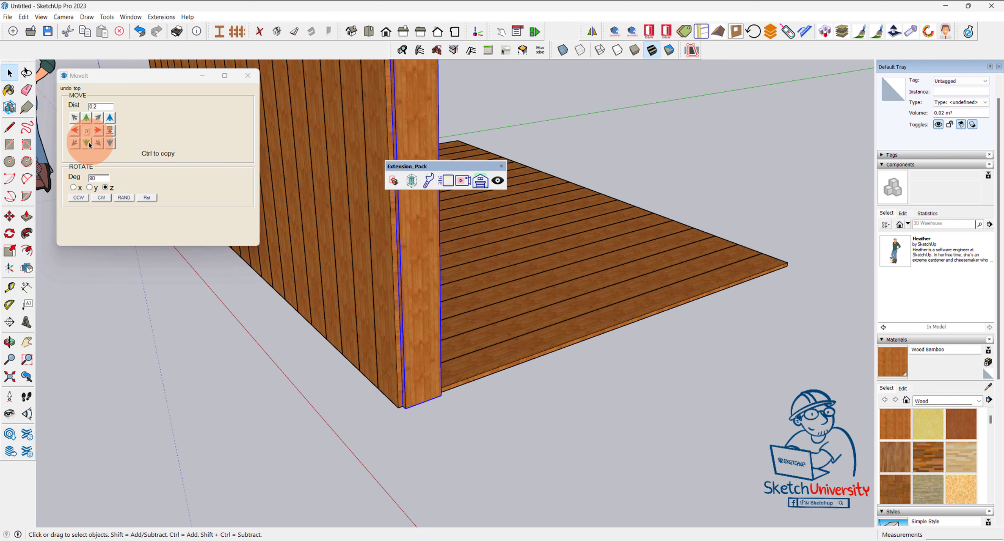
double_click(89, 107)
type("0.025")
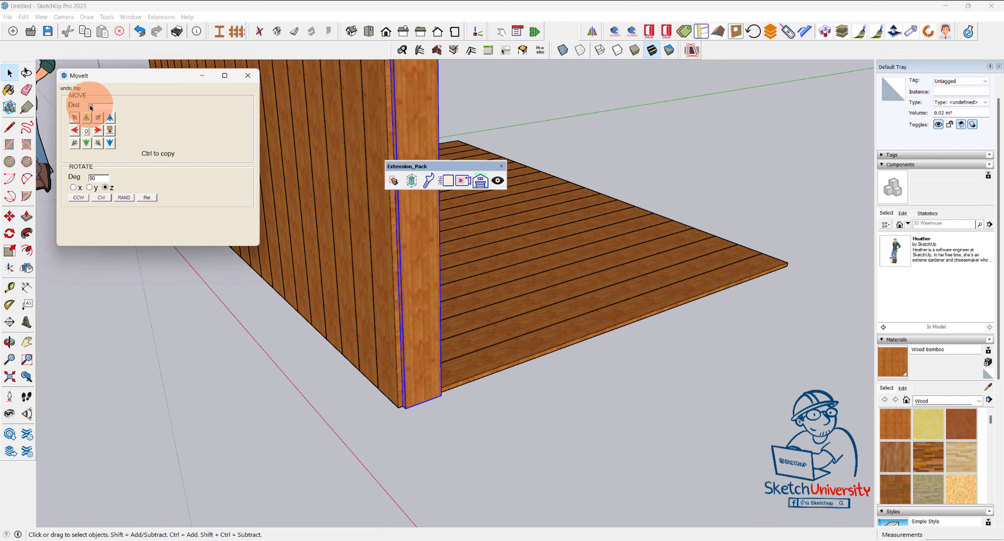
left_click(89, 144)
Step: Copy the corner board four times at 0.2 spacing along the deck's side edge
mouse_move(212, 216)
middle_mouse_down()
mouse_move(336, 309)
mouse_move(155, 369)
middle_mouse_up()
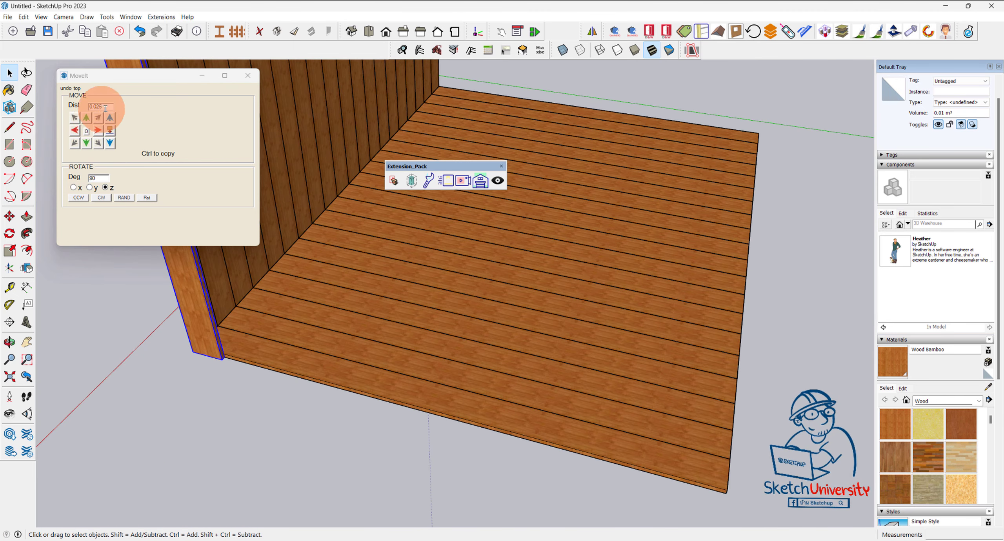
left_click_drag(105, 108, 86, 109)
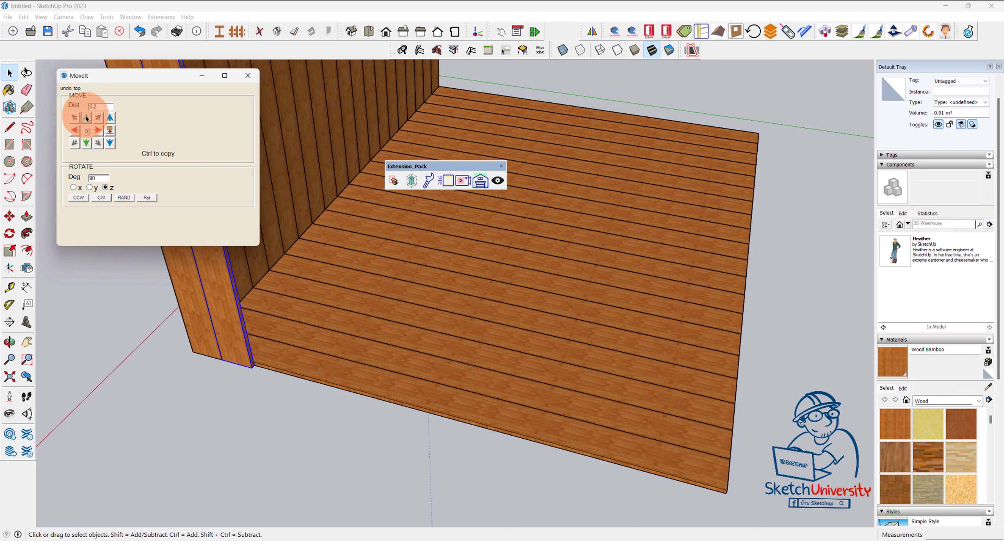
left_click(87, 118)
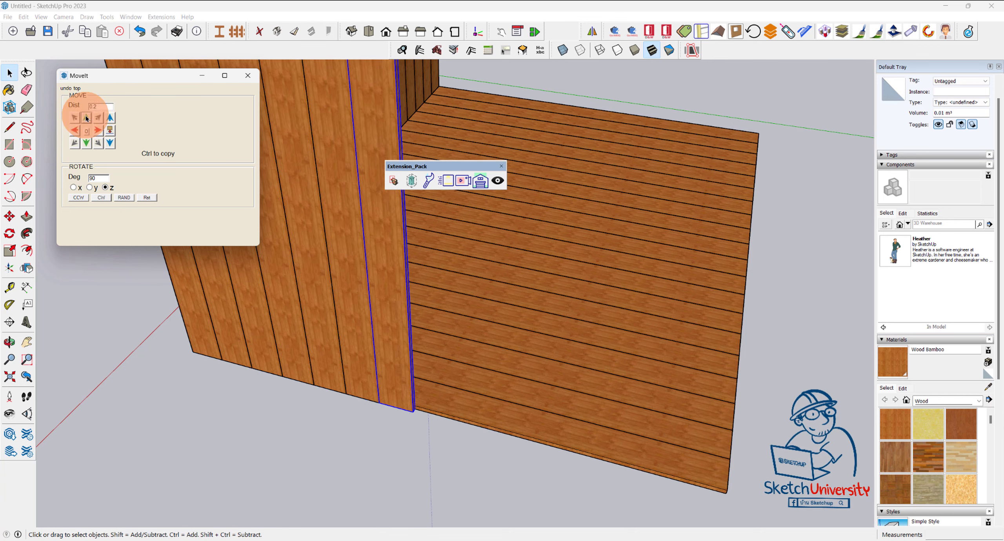
left_click(87, 118)
left_click(87, 119, "ctrl")
left_click(87, 118, "ctrl")
left_click(87, 119, "ctrl")
mouse_move(235, 274)
middle_mouse_down()
mouse_move(126, 298)
mouse_move(399, 333)
mouse_move(291, 315)
mouse_move(555, 314)
mouse_move(437, 341)
mouse_move(486, 343)
mouse_move(455, 495)
mouse_move(214, 501)
mouse_move(549, 419)
mouse_move(314, 285)
mouse_move(273, 302)
mouse_move(363, 253)
mouse_move(239, 385)
mouse_move(522, 410)
mouse_move(392, 359)
mouse_move(435, 448)
middle_mouse_up()
scroll(435, 448, "up", 2)
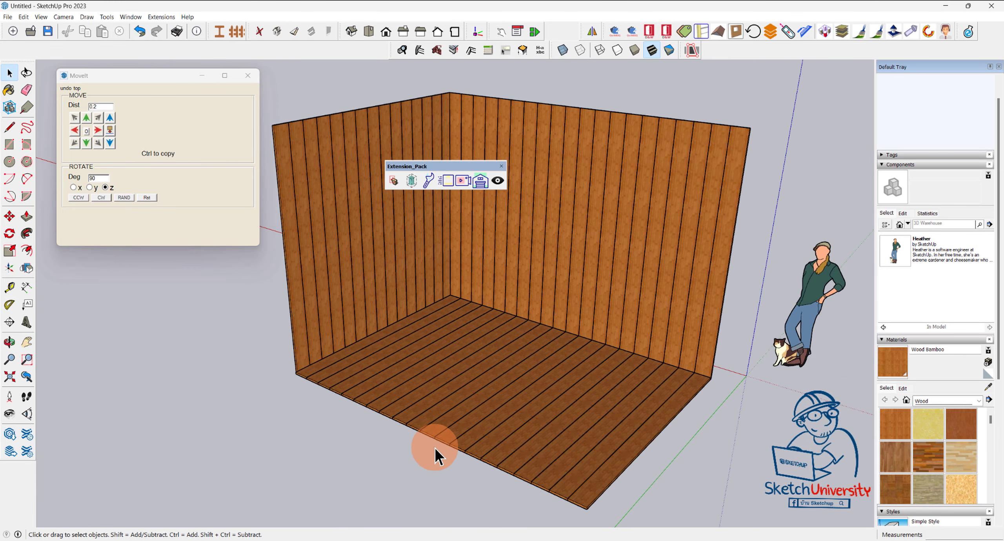